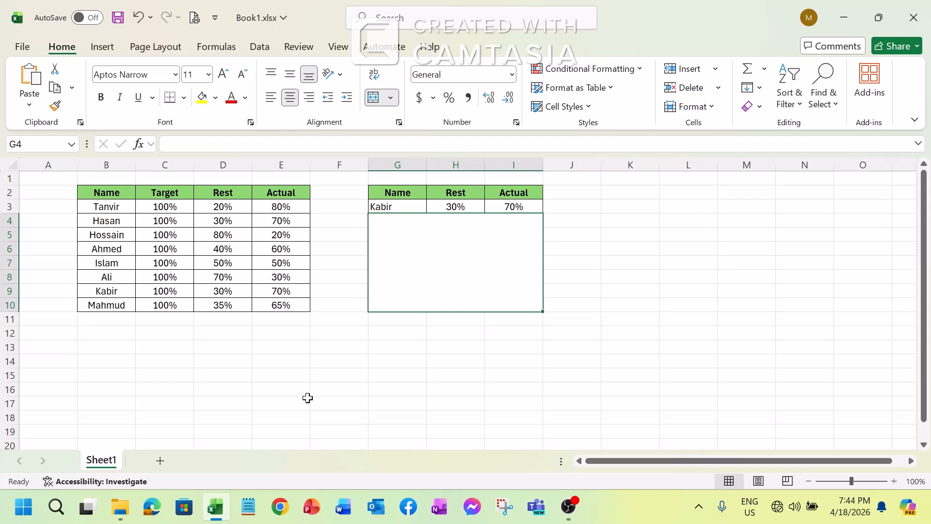
# Step: Review the names and the Target, Rest and Actual percentages in the source table B2:E10
pyautogui.click(181, 235)
pyautogui.click(125, 205)
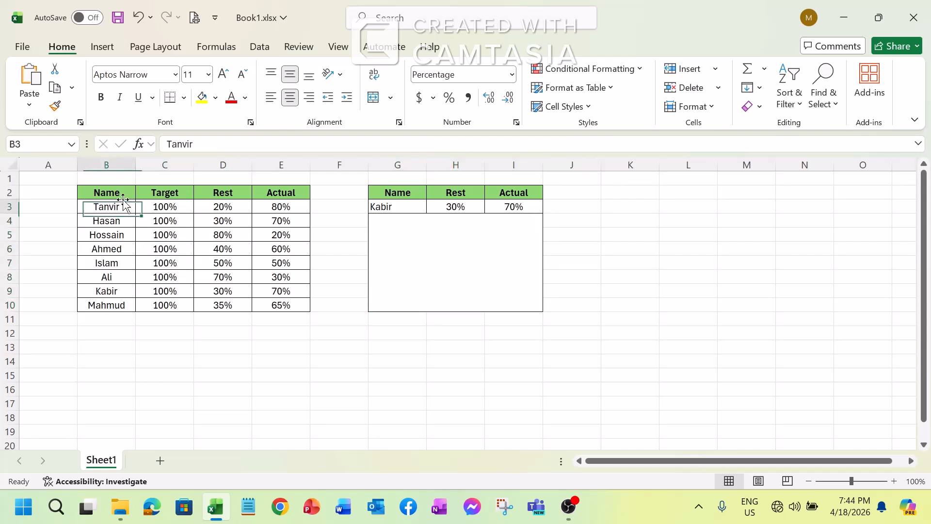
pyautogui.click(112, 248)
pyautogui.click(109, 207)
pyautogui.click(122, 302)
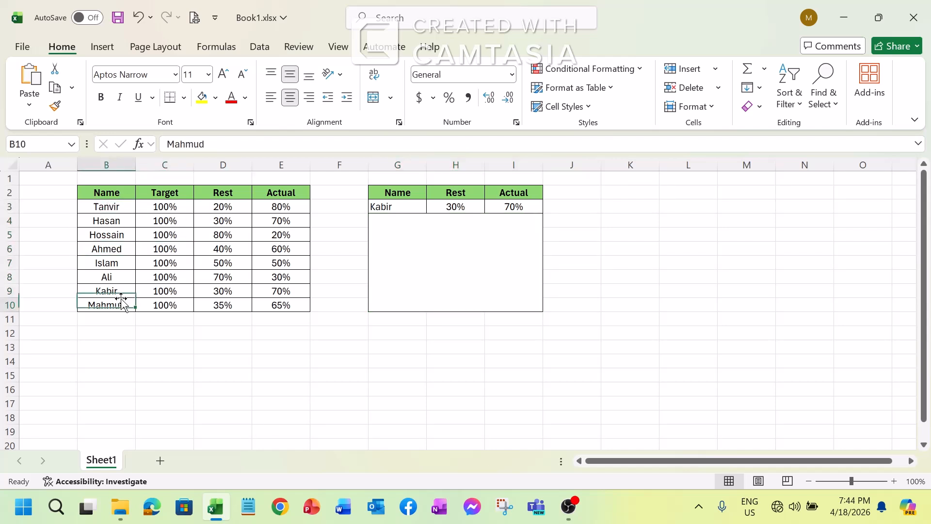
pyautogui.click(153, 192)
pyautogui.click(166, 263)
pyautogui.click(216, 209)
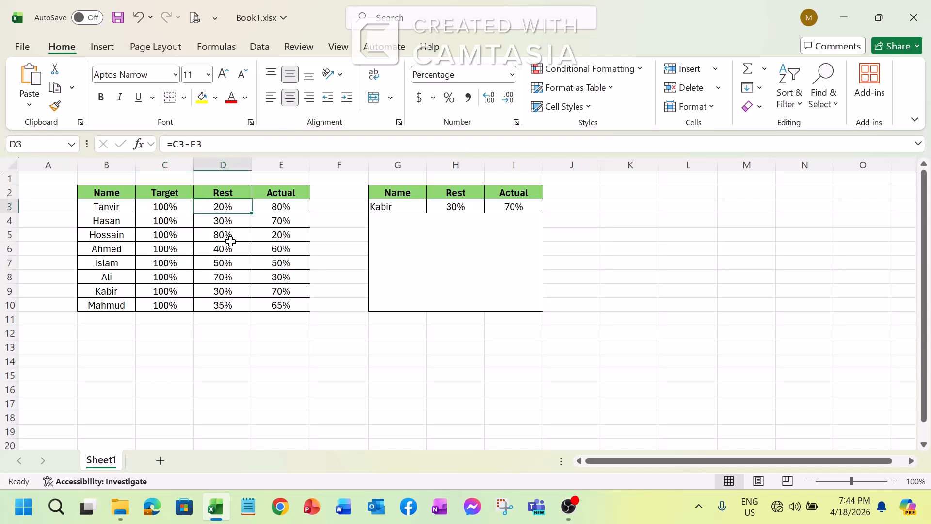
pyautogui.click(291, 207)
pyautogui.click(275, 264)
pyautogui.click(223, 197)
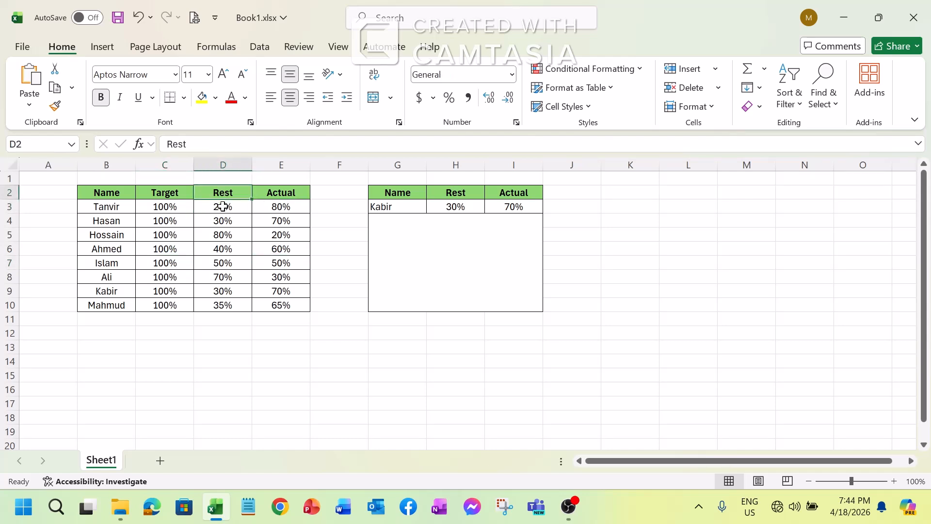
pyautogui.click(228, 236)
pyautogui.click(242, 307)
pyautogui.click(280, 209)
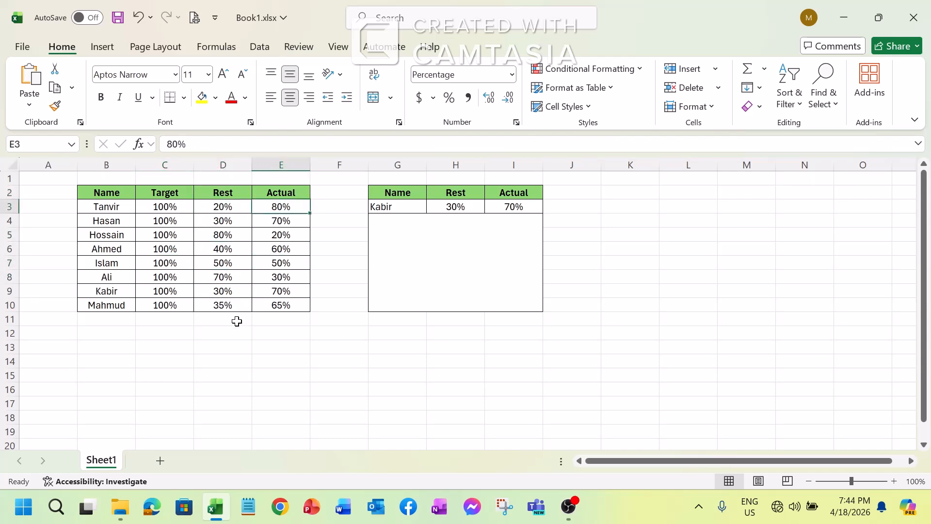
# Step: Clear the existing VLOOKUP results from the Rest and Actual cells H3:I3 of the lookup table
pyautogui.click(435, 218)
pyautogui.click(409, 208)
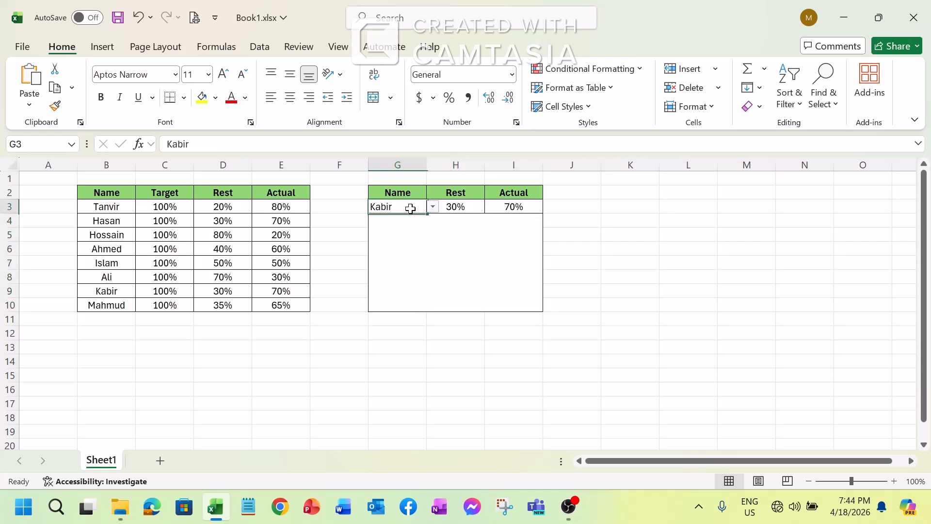
pyautogui.click(451, 262)
pyautogui.click(479, 206)
pyautogui.click(424, 207)
pyautogui.click(457, 207)
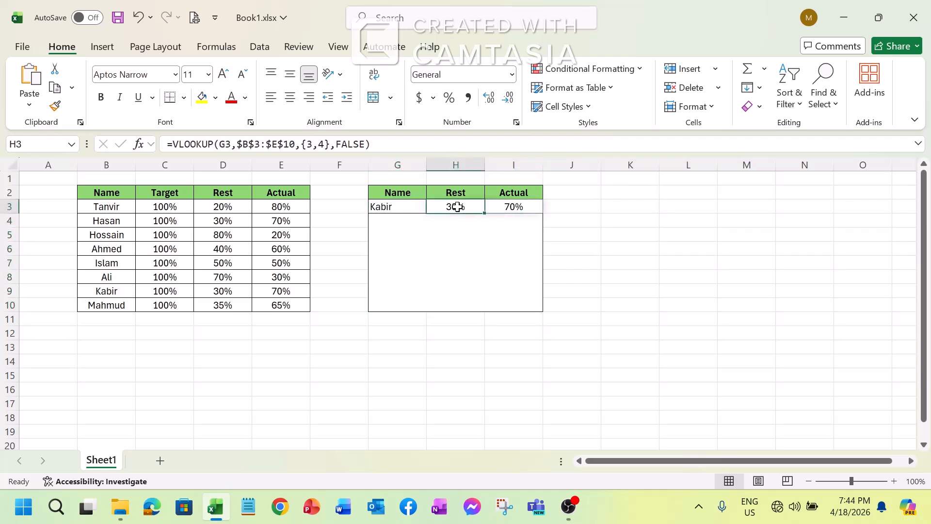
pyautogui.moveTo(463, 207); pyautogui.dragTo(531, 207)
pyautogui.press('Delete')
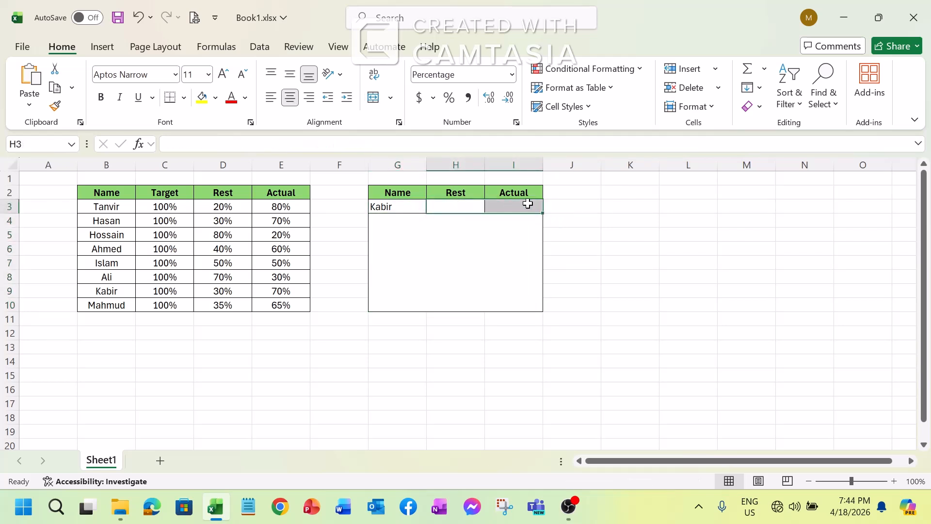
# Step: Try the drop-down list in G3 by choosing the first, third and fourth names in turn
pyautogui.click(410, 208)
pyautogui.click(432, 207)
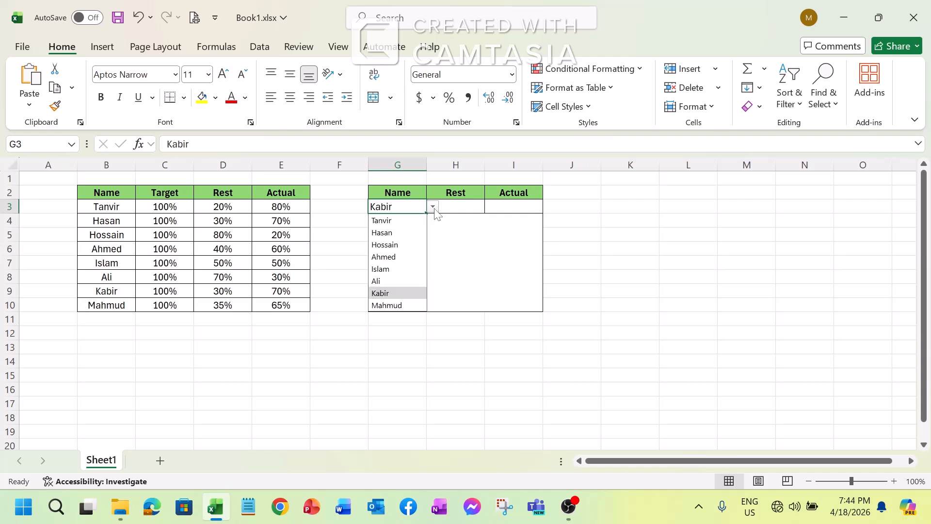
pyautogui.click(378, 222)
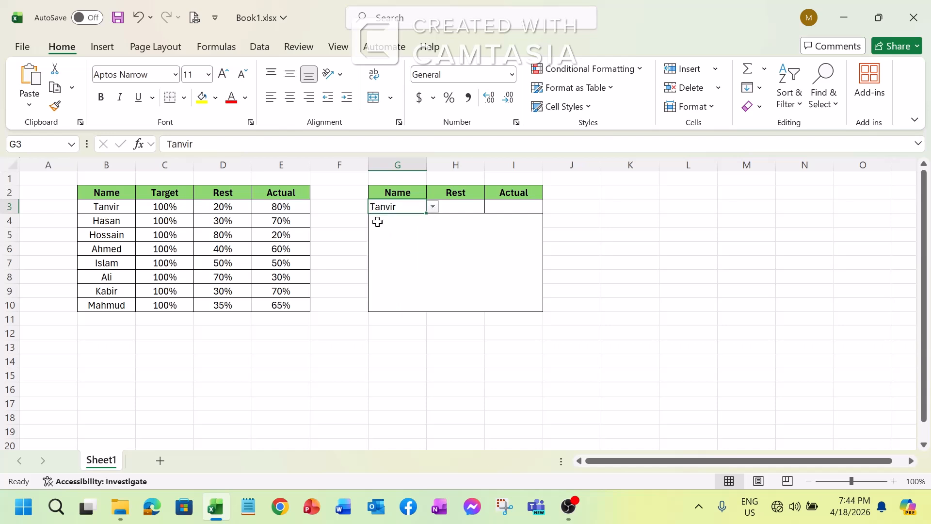
pyautogui.click(433, 207)
pyautogui.click(377, 238)
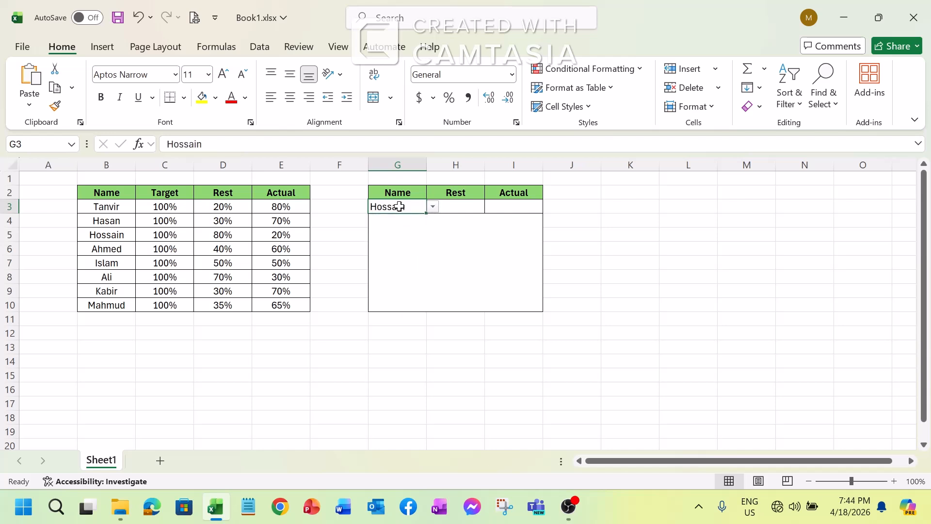
pyautogui.click(433, 207)
pyautogui.click(378, 248)
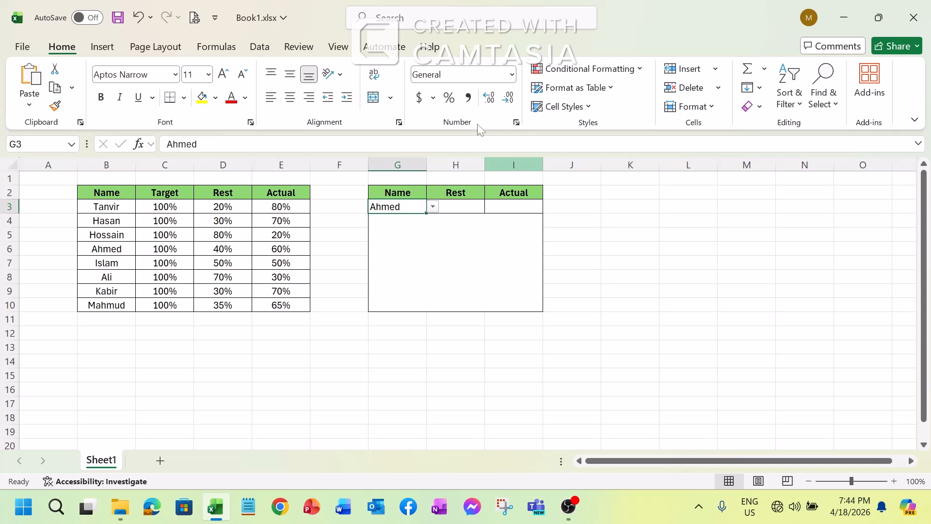
# Step: Inspect the Data Validation settings of cell G3, including the allowed type and the list source
pyautogui.click(259, 46)
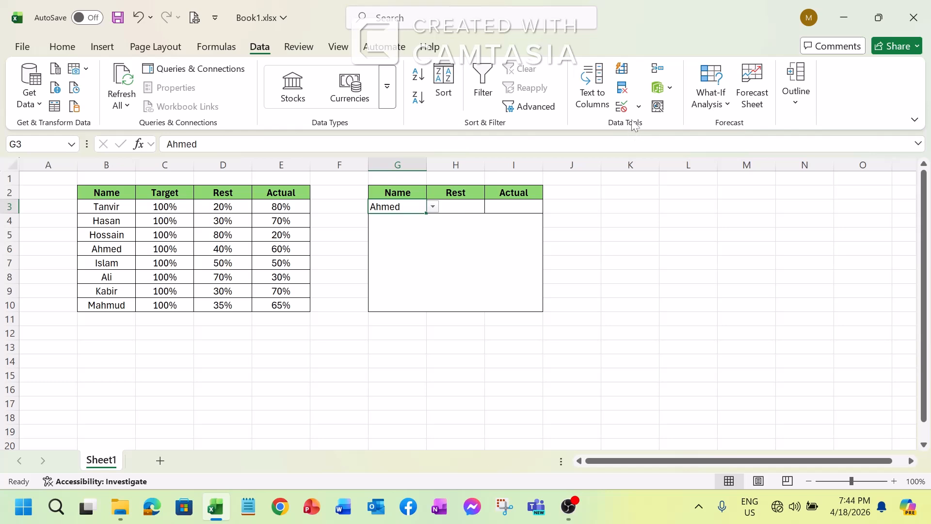
pyautogui.click(638, 106)
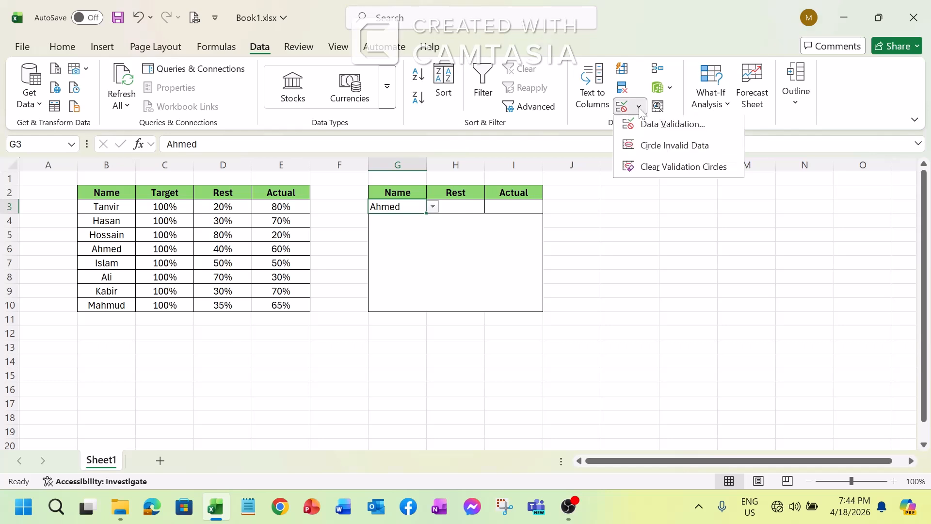
pyautogui.click(656, 127)
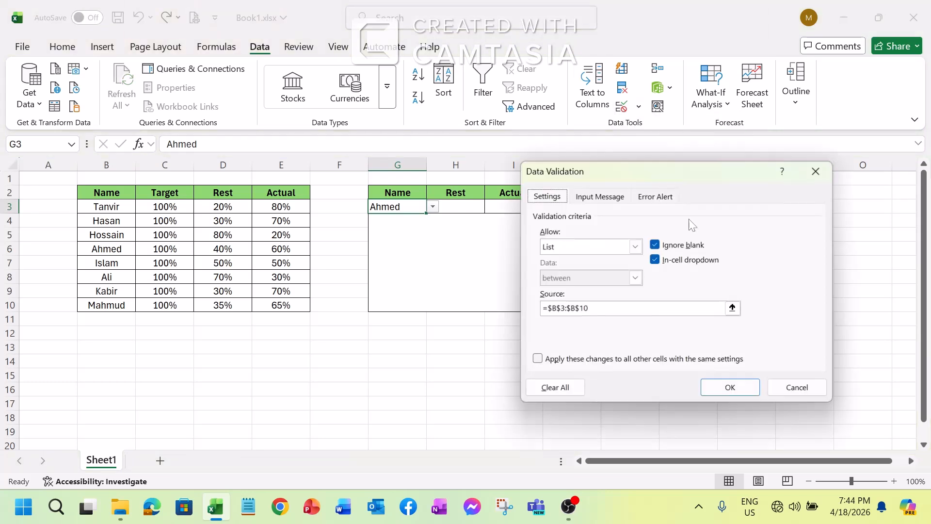
pyautogui.click(818, 171)
pyautogui.click(443, 229)
# Step: Start a VLOOKUP formula in H3 with the name cell G3 as the lookup value
pyautogui.click(457, 206)
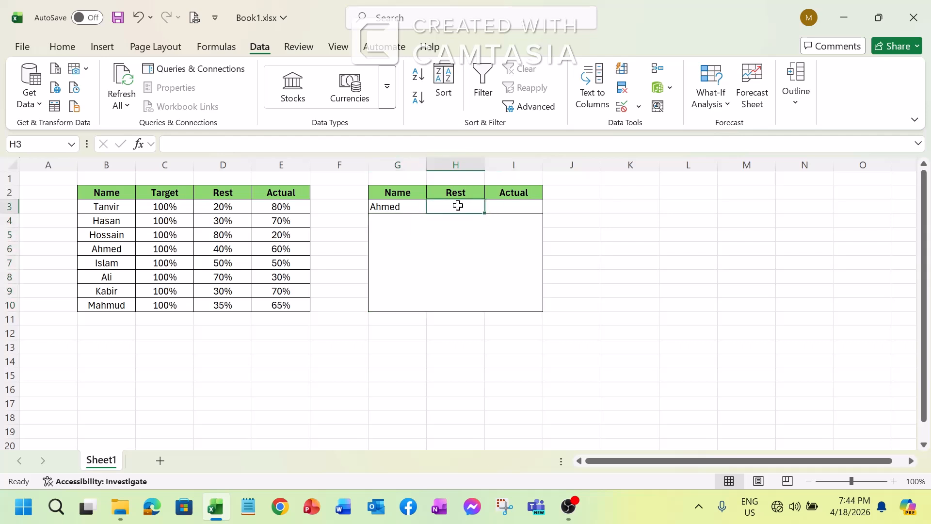
pyautogui.write('=')
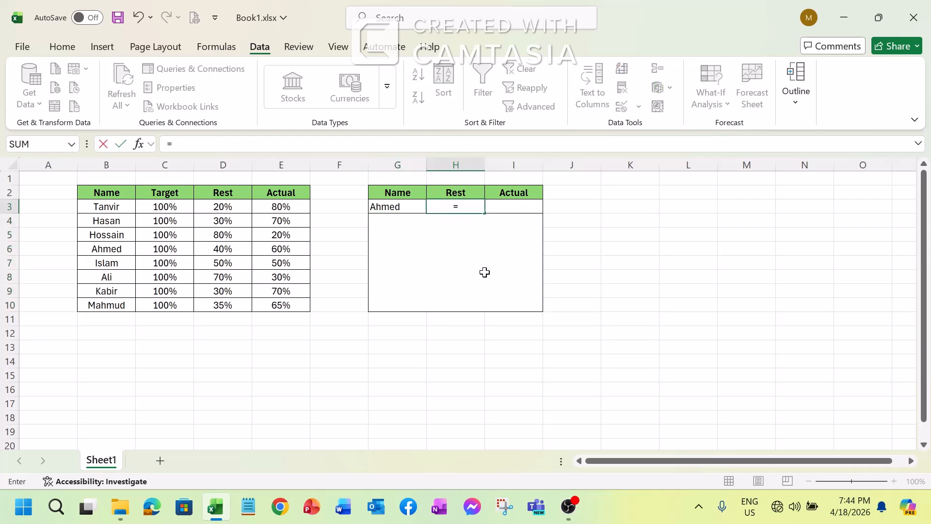
pyautogui.write('vloo')
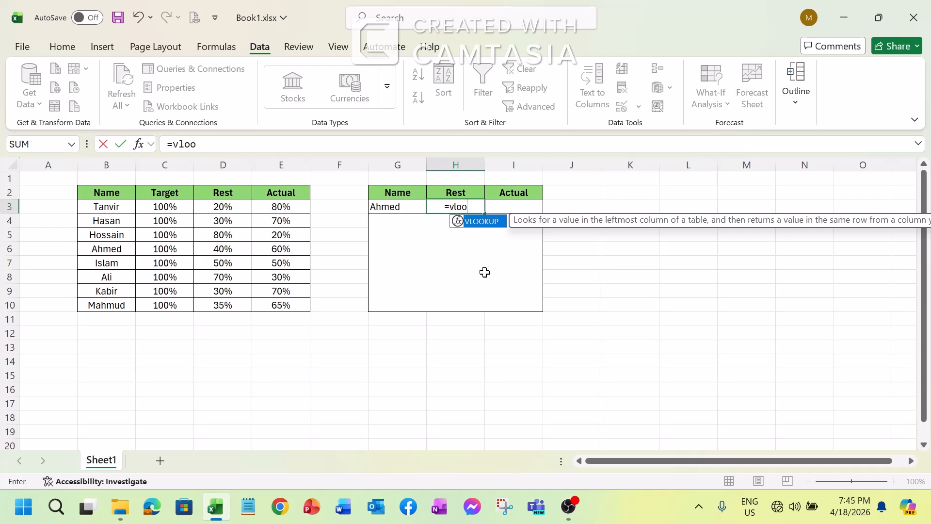
pyautogui.press('Tab')
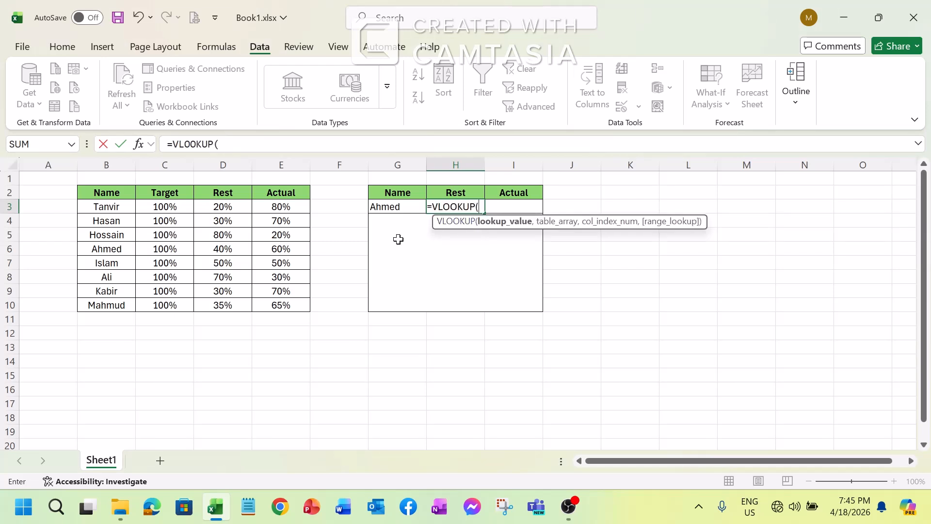
pyautogui.click(380, 207)
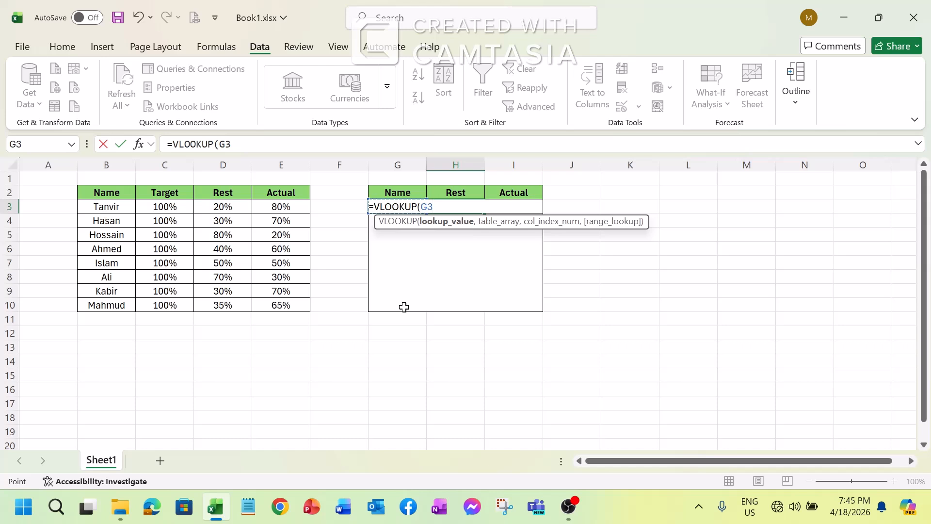
pyautogui.write(',')
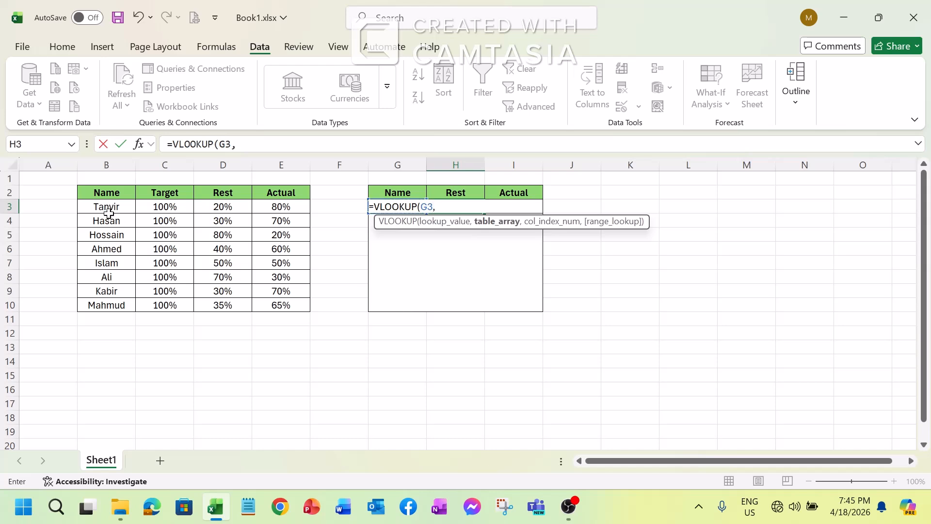
# Step: Set the formula's table array to the source data B3:E10 as the absolute reference $B$3:$E$10
pyautogui.moveTo(107, 212); pyautogui.dragTo(278, 305)
pyautogui.moveTo(466, 207); pyautogui.dragTo(435, 207)
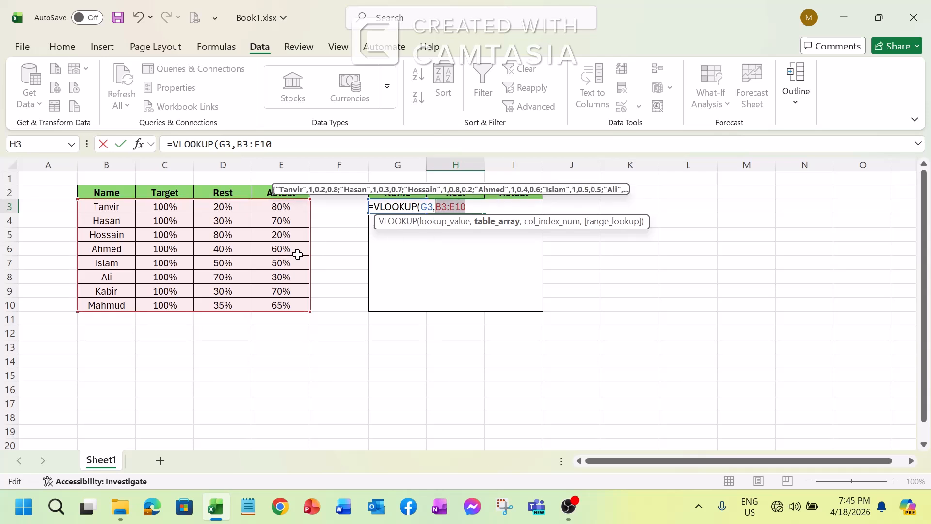
pyautogui.press('F4')
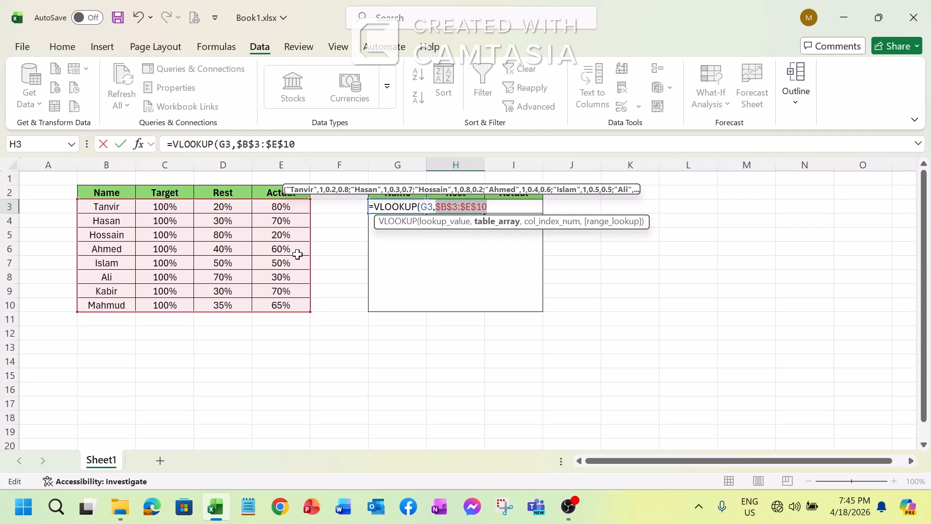
pyautogui.click(495, 206)
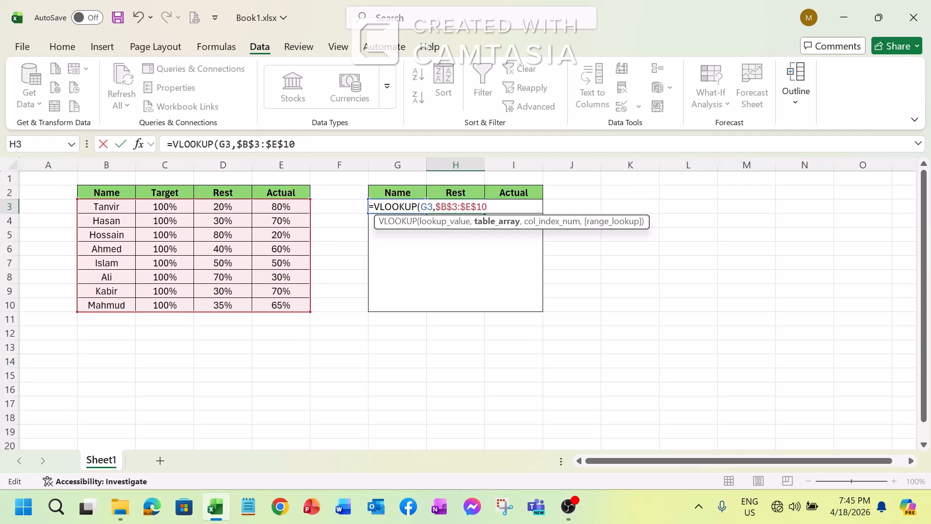
# Step: Complete the VLOOKUP with the column index array {3,4} and FALSE for an exact match, and enter it
pyautogui.write(',{3,4')
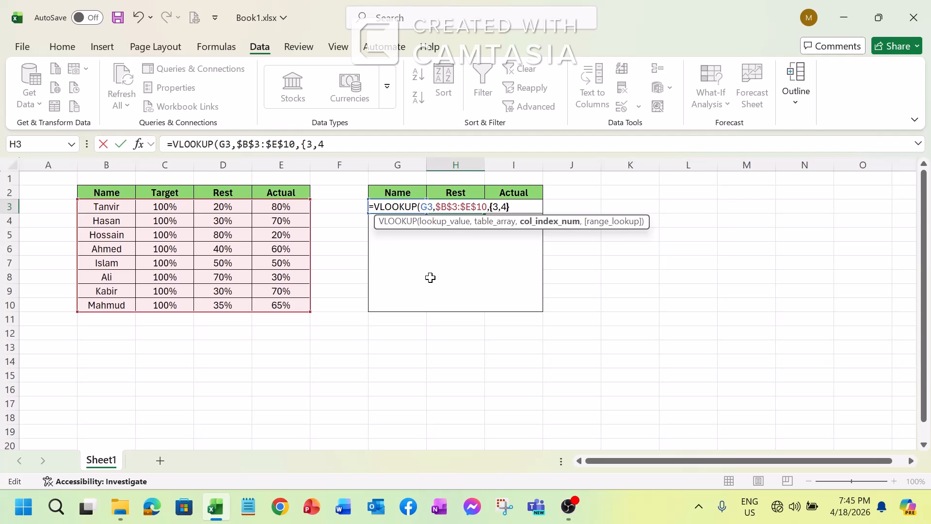
pyautogui.write('},')
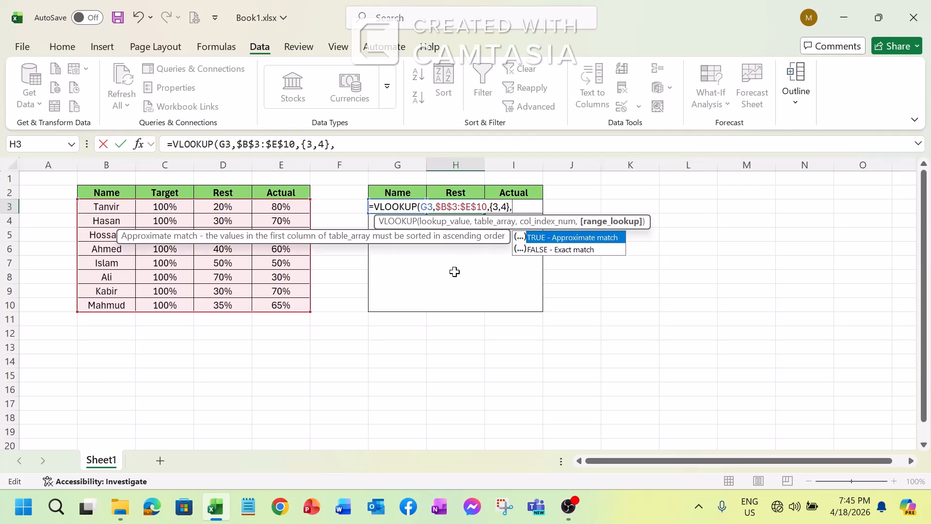
pyautogui.doubleClick(547, 250)
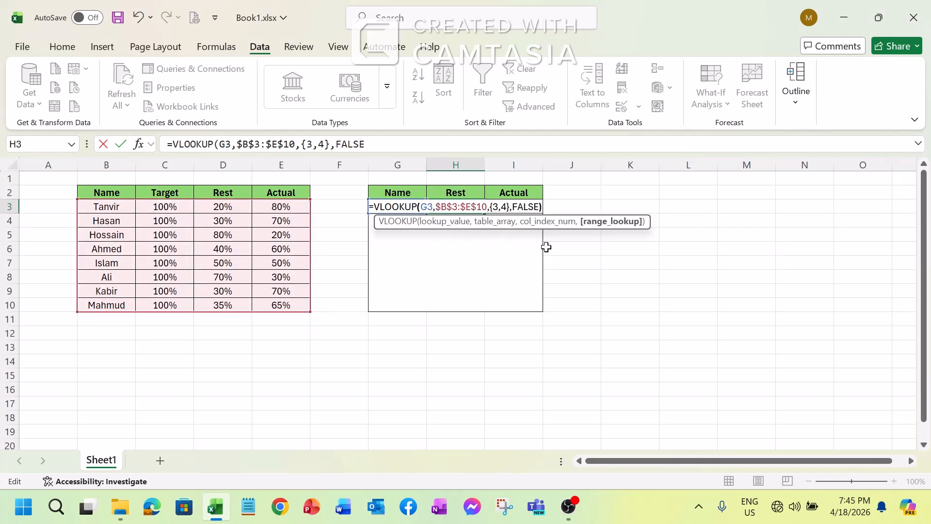
pyautogui.press('Return')
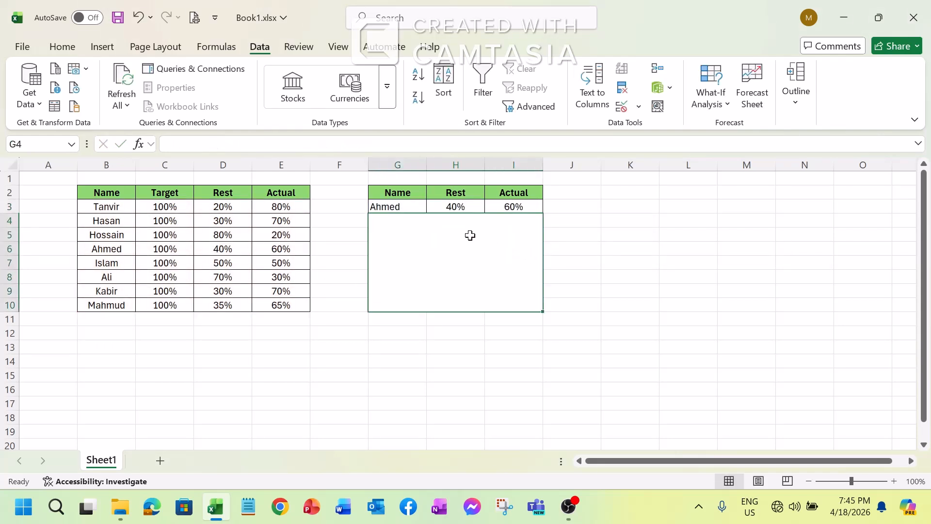
# Step: Test the lookup by switching G3 to the first, the second and again the first name, checking the returned percentages
pyautogui.click(411, 206)
pyautogui.click(432, 207)
pyautogui.click(394, 222)
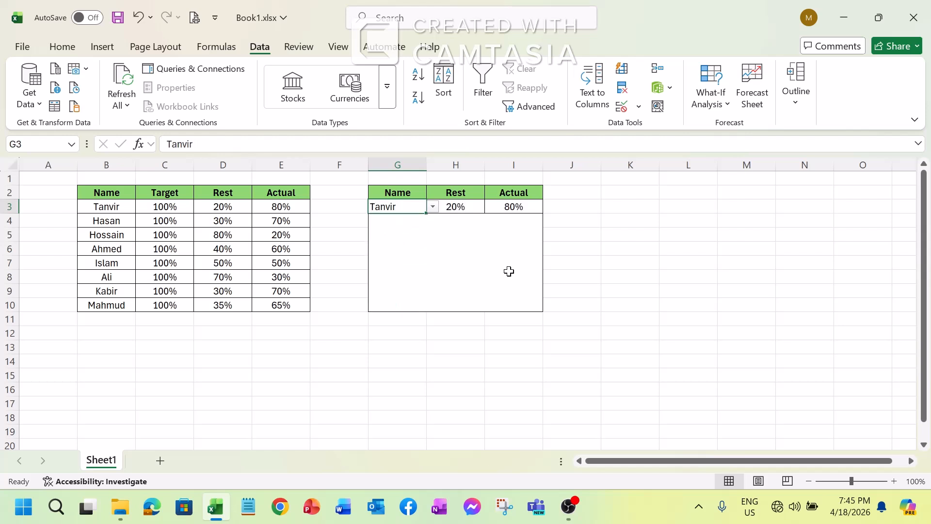
pyautogui.click(511, 205)
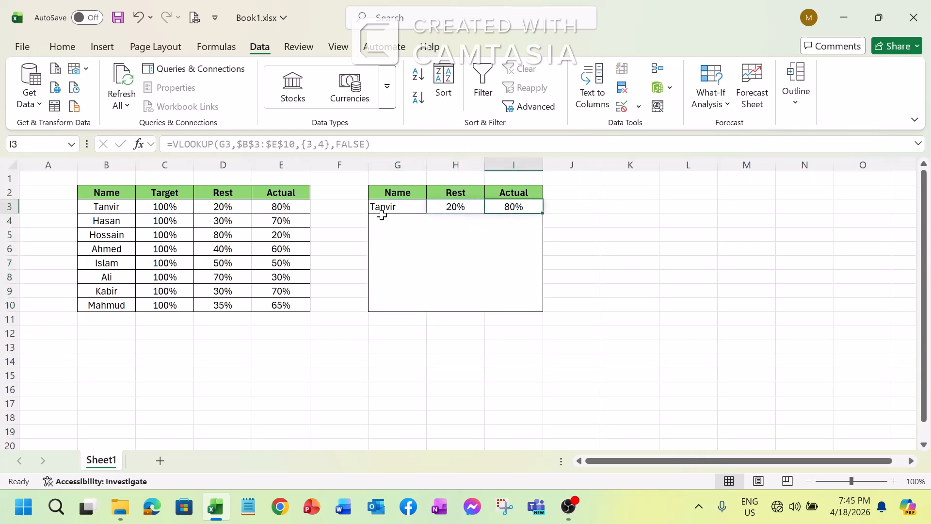
pyautogui.click(415, 209)
pyautogui.click(433, 207)
pyautogui.click(416, 233)
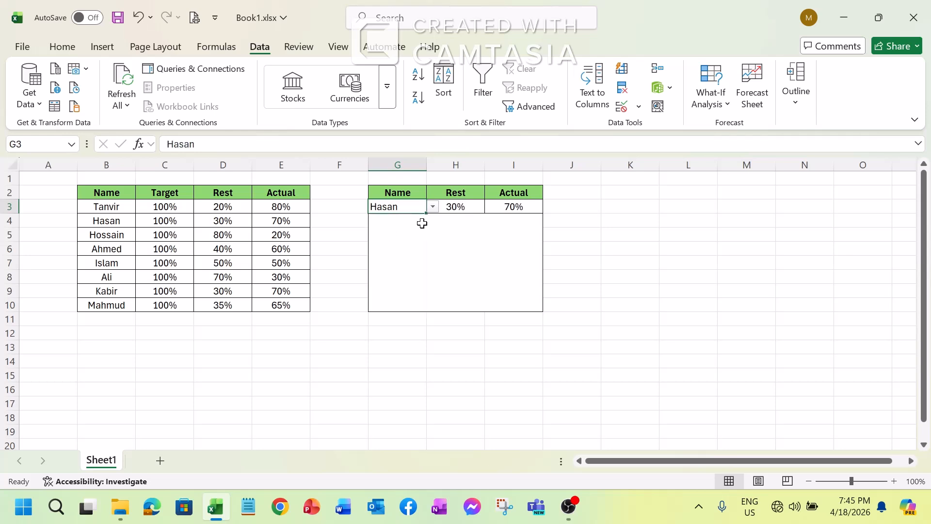
pyautogui.click(432, 208)
pyautogui.click(385, 221)
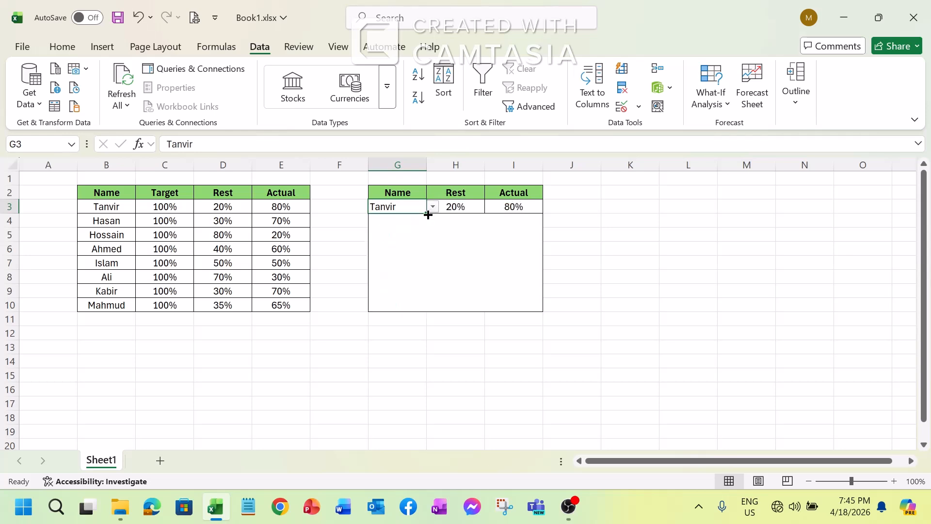
# Step: Choose the sixth name from the list in G3 and check the Rest and Actual results in H3:I3
pyautogui.click(432, 207)
pyautogui.click(401, 281)
pyautogui.click(498, 207)
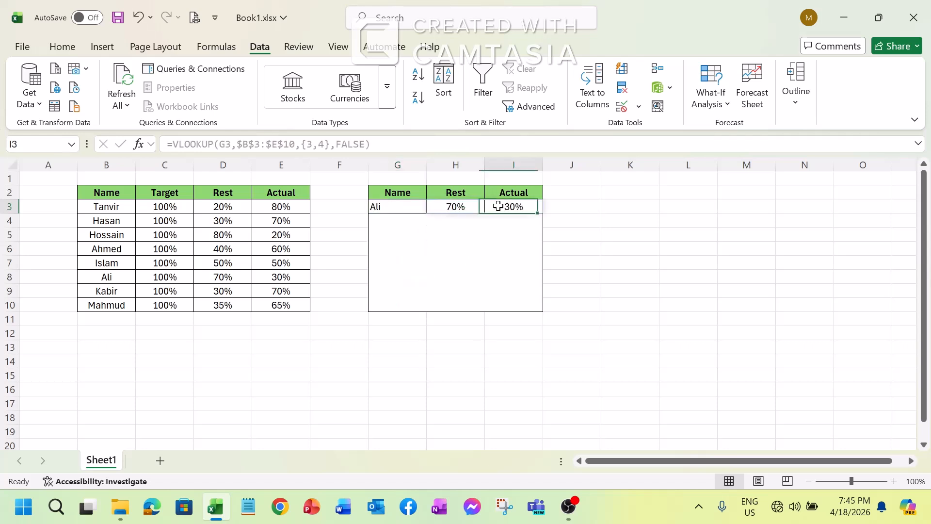
pyautogui.click(461, 261)
pyautogui.moveTo(457, 207); pyautogui.dragTo(502, 208)
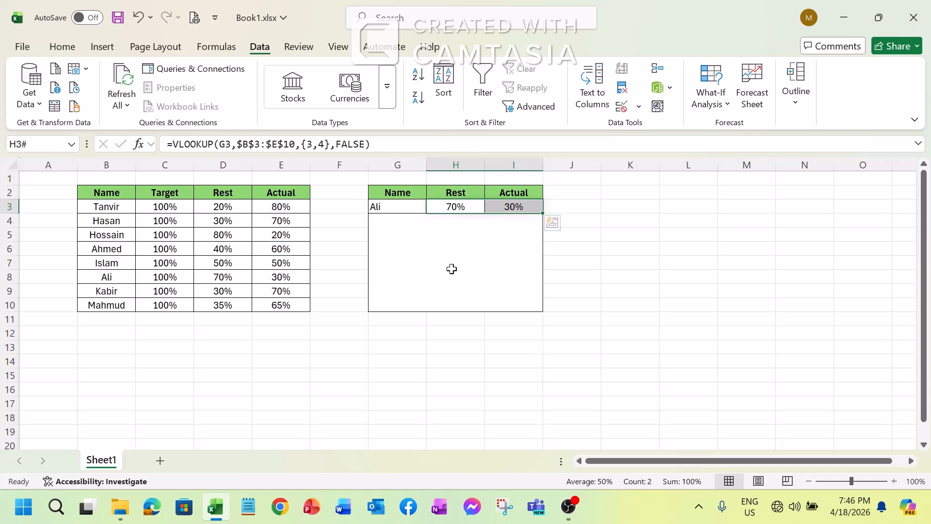
pyautogui.click(399, 230)
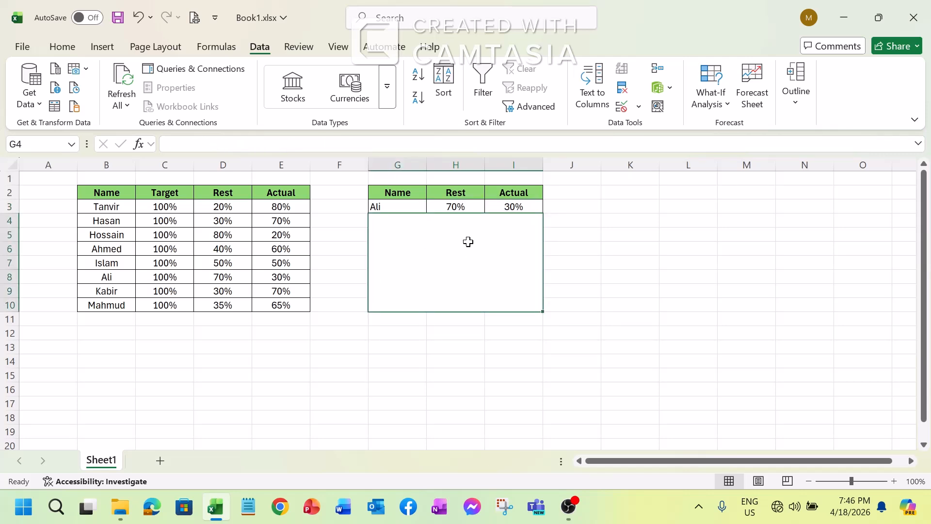
# Step: Insert a doughnut chart based on the Rest and Actual results in H3:I3
pyautogui.click(455, 209)
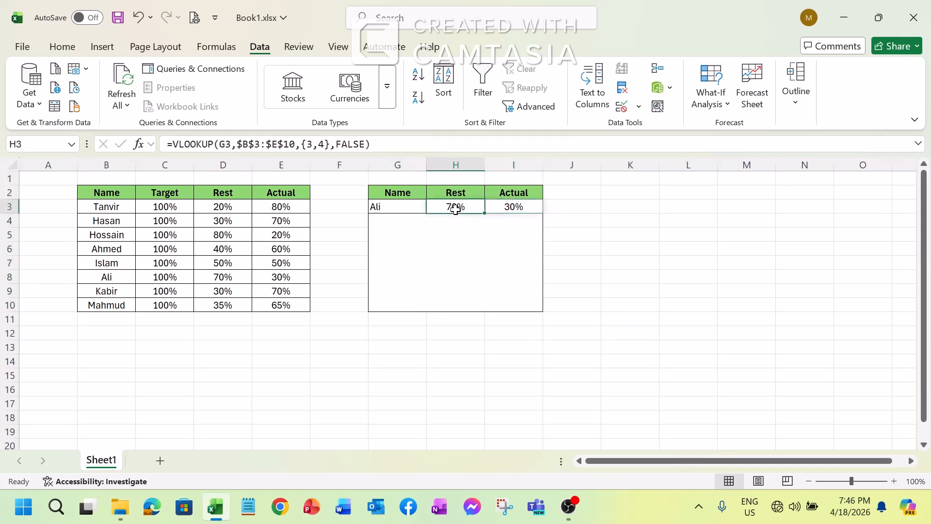
pyautogui.moveTo(455, 209); pyautogui.dragTo(507, 209)
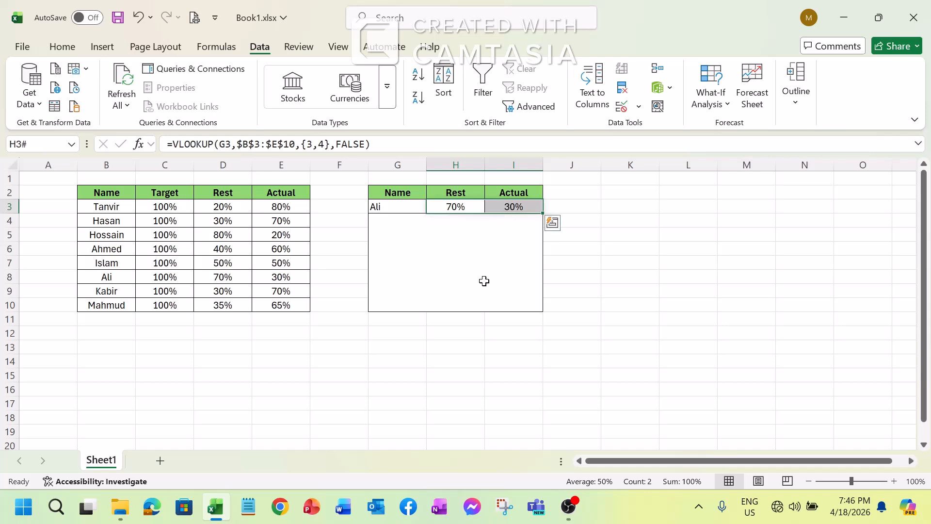
pyautogui.click(102, 46)
pyautogui.click(391, 108)
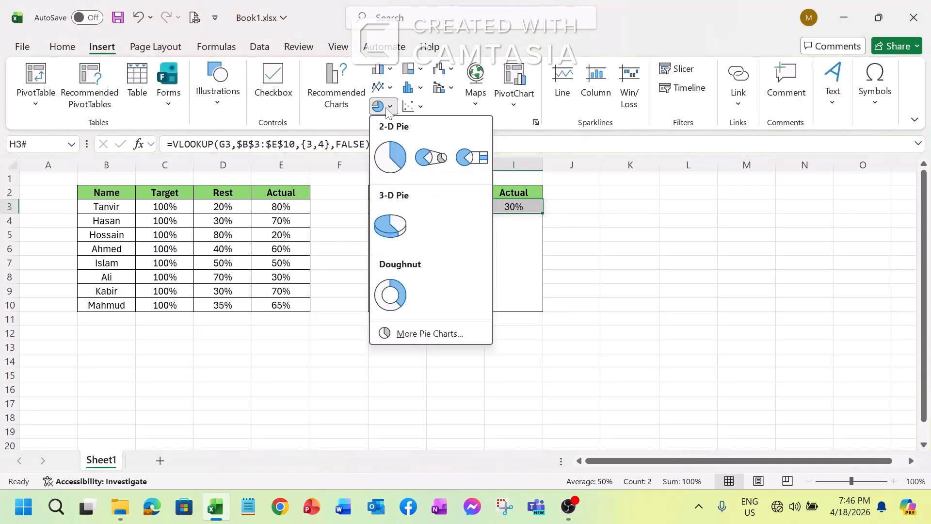
pyautogui.click(393, 296)
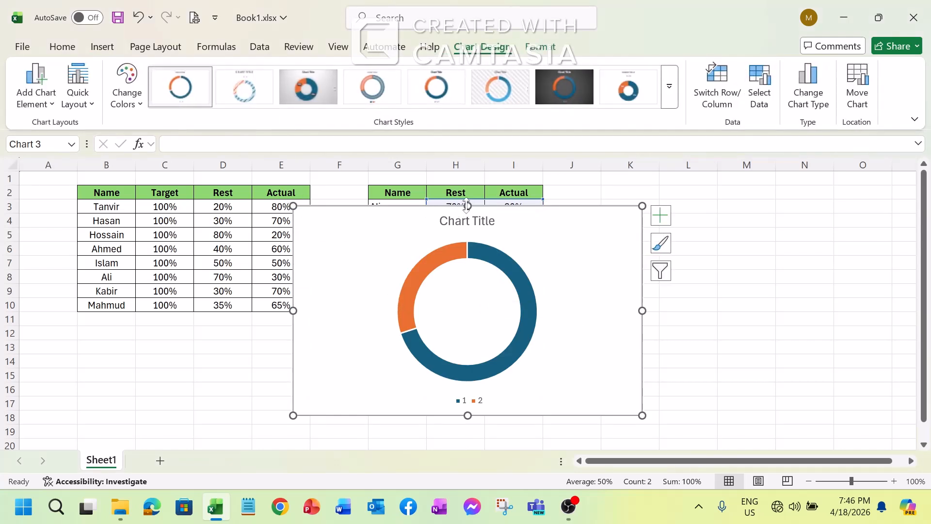
# Step: Resize the doughnut chart so it fits the bordered area G4:I10 below the lookup row
pyautogui.moveTo(468, 205); pyautogui.dragTo(466, 213)
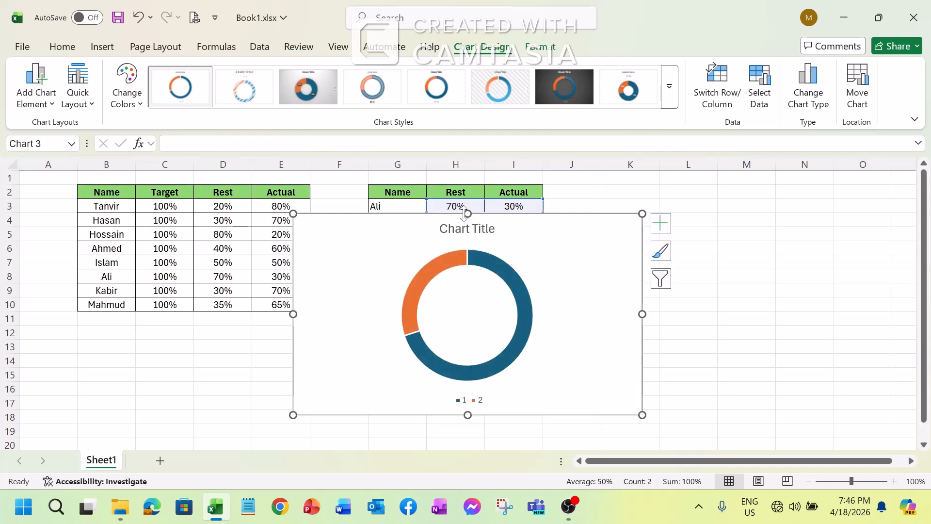
pyautogui.moveTo(293, 314); pyautogui.dragTo(368, 309)
pyautogui.moveTo(642, 312); pyautogui.dragTo(544, 304)
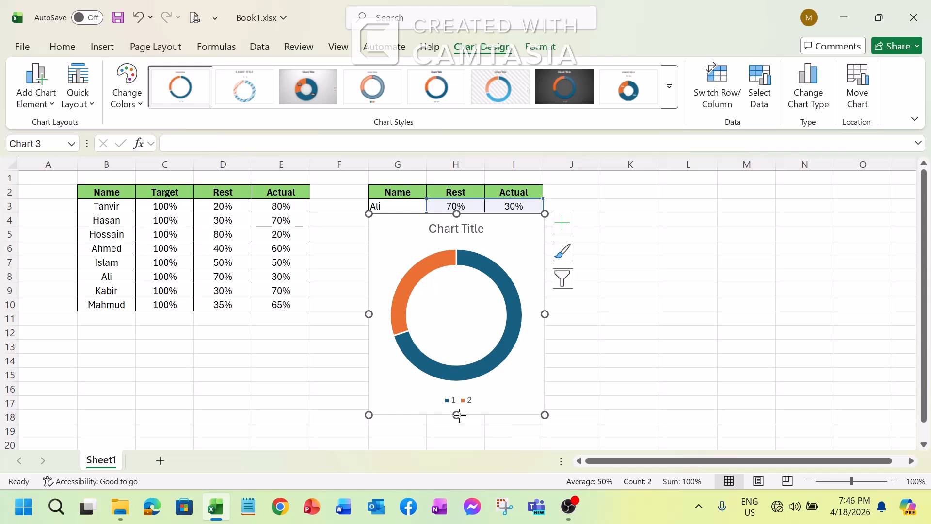
pyautogui.moveTo(456, 414); pyautogui.dragTo(457, 312)
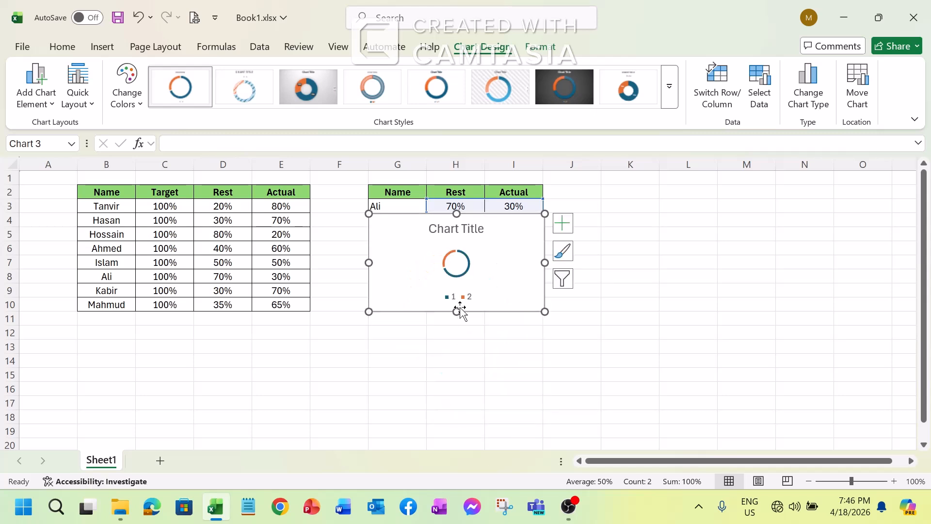
# Step: Enlarge the chart's plot area so the doughnut ring fills nearly the full height of the chart
pyautogui.click(458, 264)
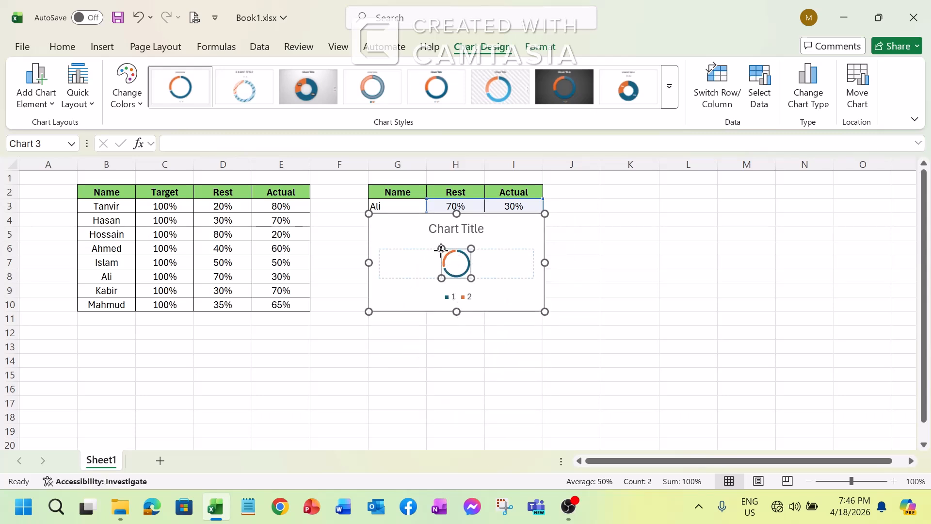
pyautogui.moveTo(441, 249); pyautogui.dragTo(418, 224)
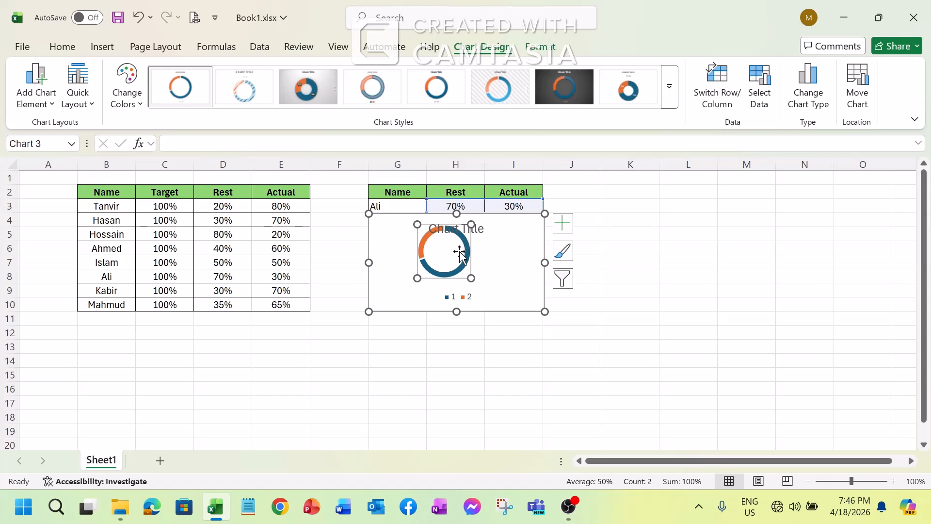
pyautogui.moveTo(471, 278); pyautogui.dragTo(497, 272)
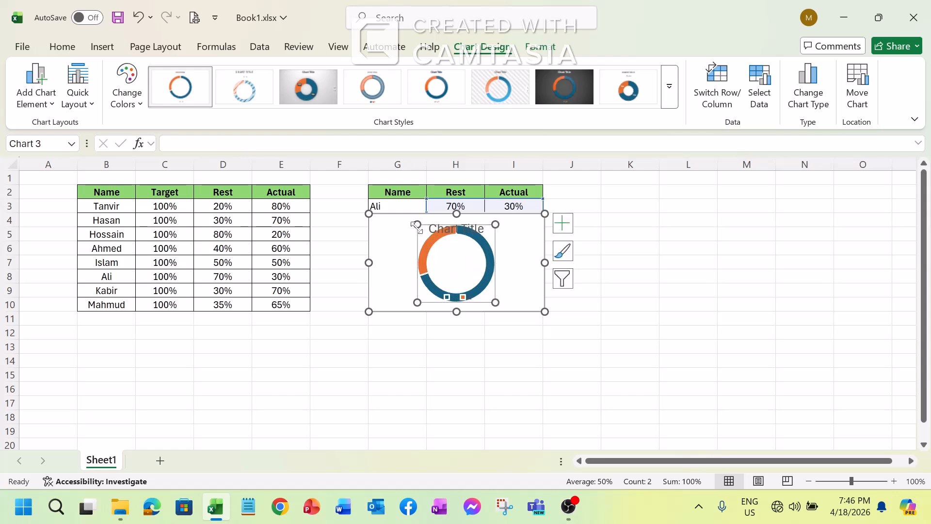
pyautogui.moveTo(417, 225); pyautogui.dragTo(410, 216)
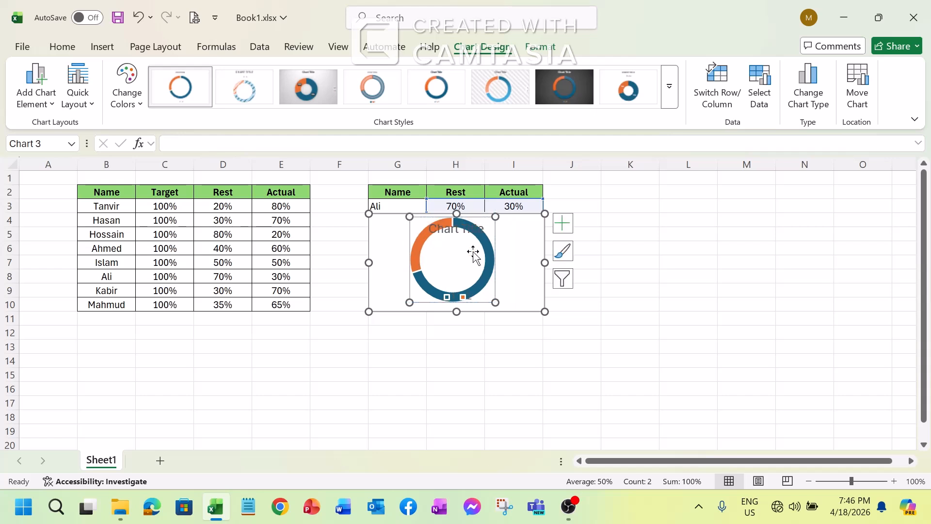
pyautogui.click(533, 262)
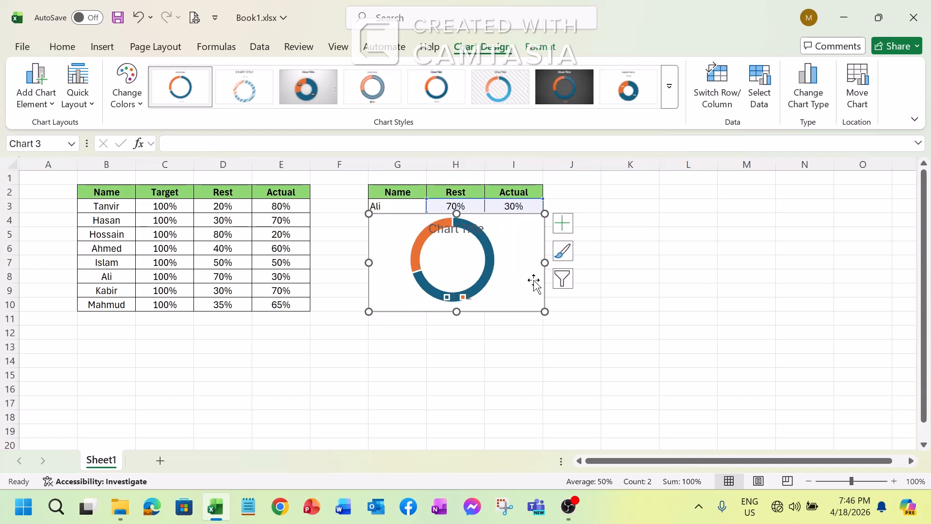
# Step: Remove the chart title and the legend from the doughnut chart
pyautogui.click(561, 225)
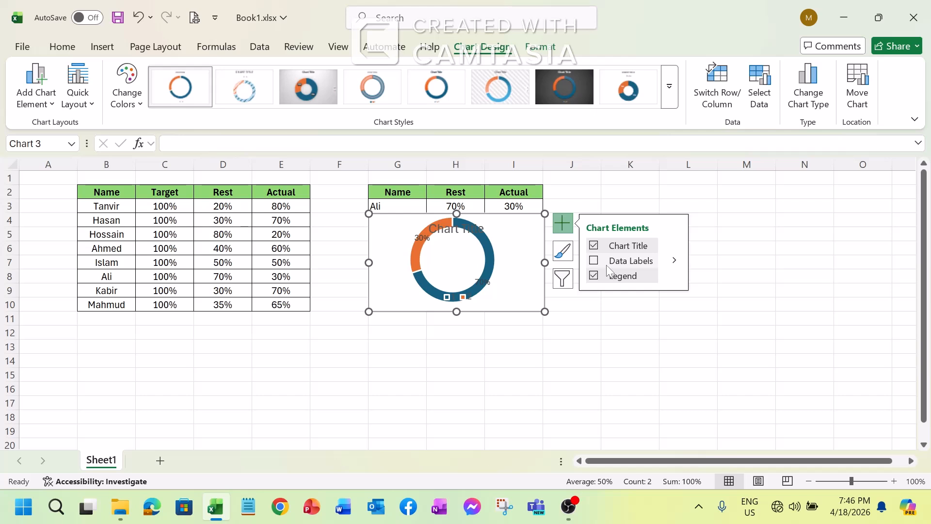
pyautogui.click(594, 245)
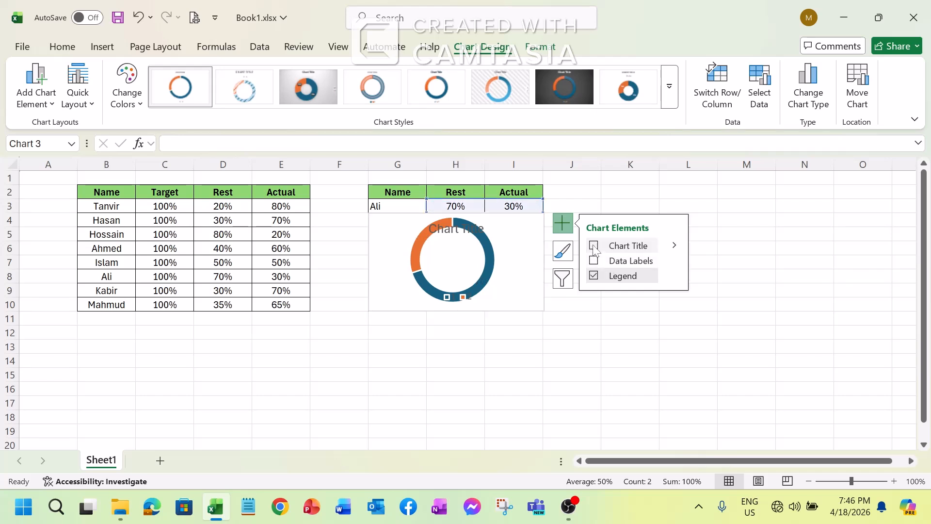
pyautogui.click(594, 275)
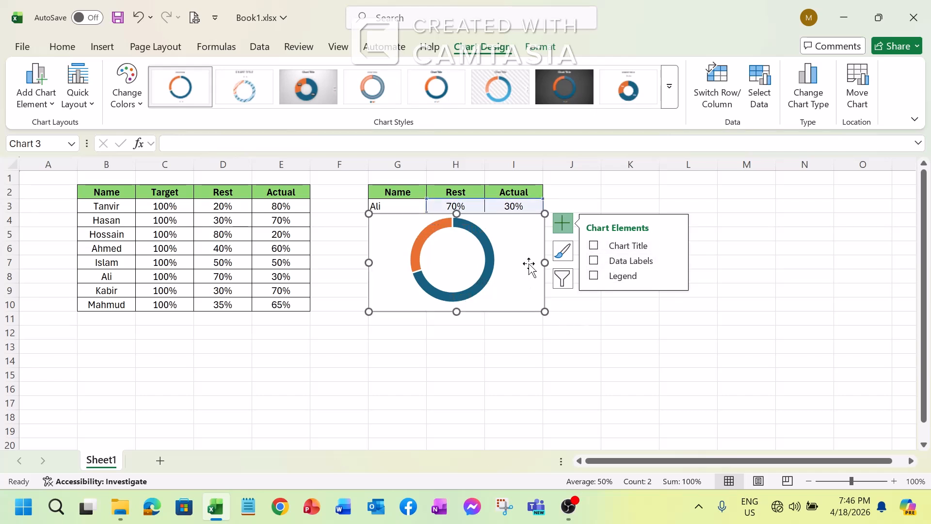
pyautogui.moveTo(674, 245)
pyautogui.click(572, 332)
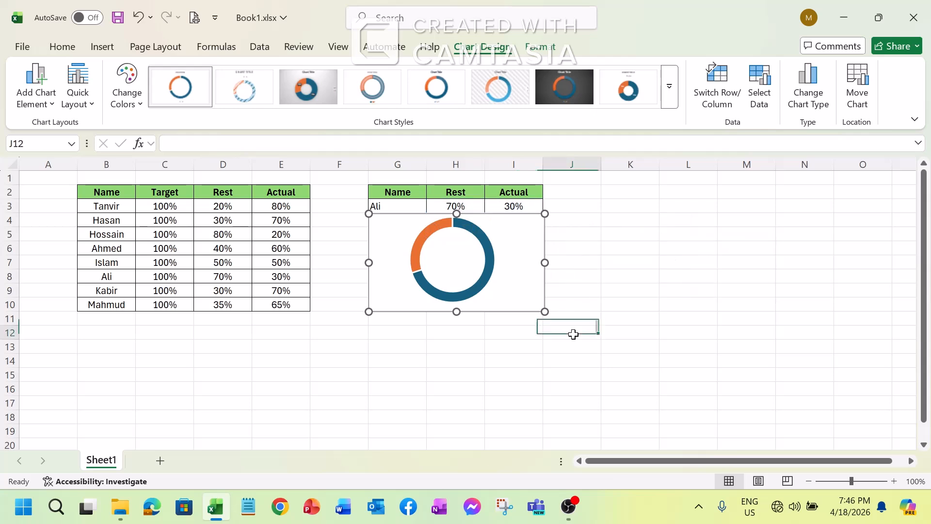
# Step: Add a second series to the chart, named from cell I2, with an array of twenty 1s as its values
pyautogui.click(436, 253)
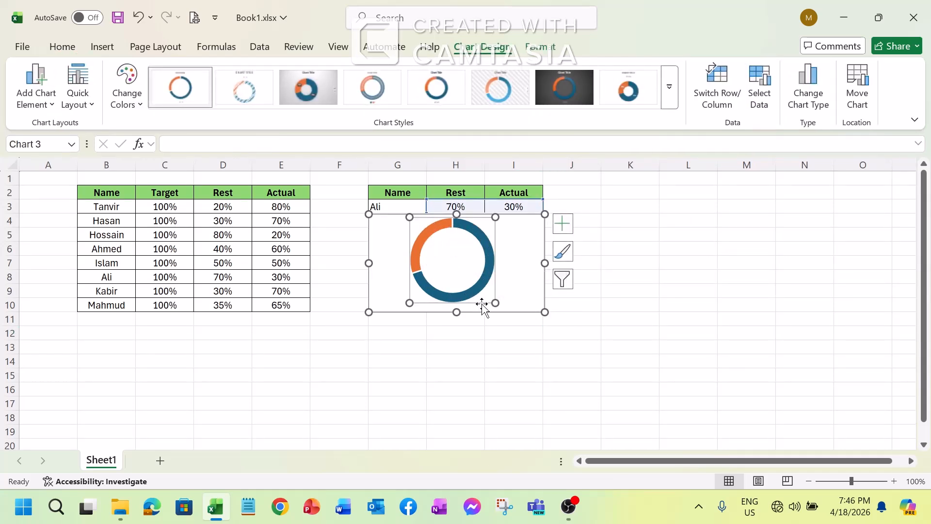
pyautogui.click(422, 242)
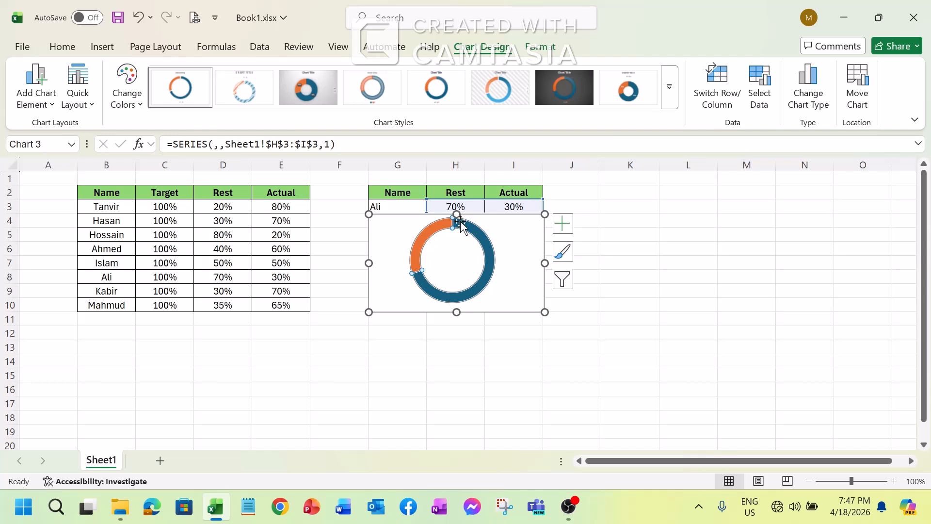
pyautogui.rightClick(439, 230)
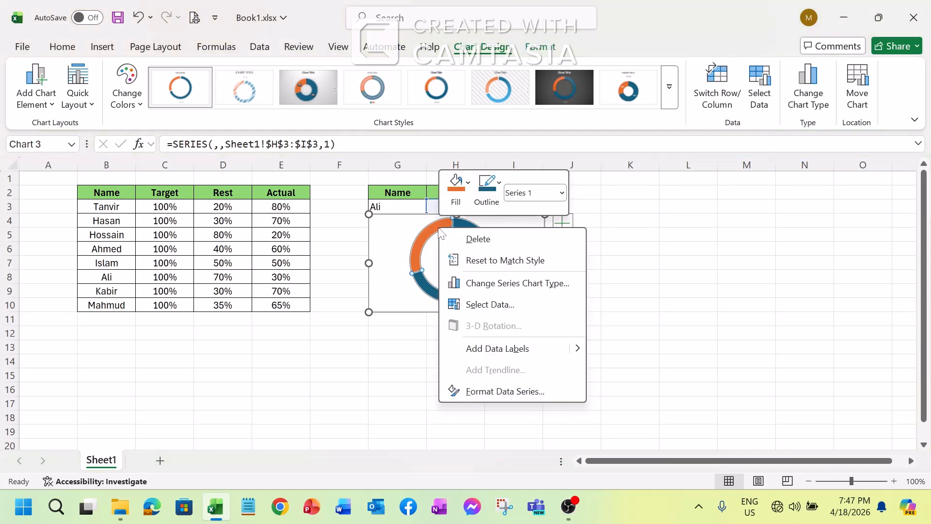
pyautogui.click(490, 306)
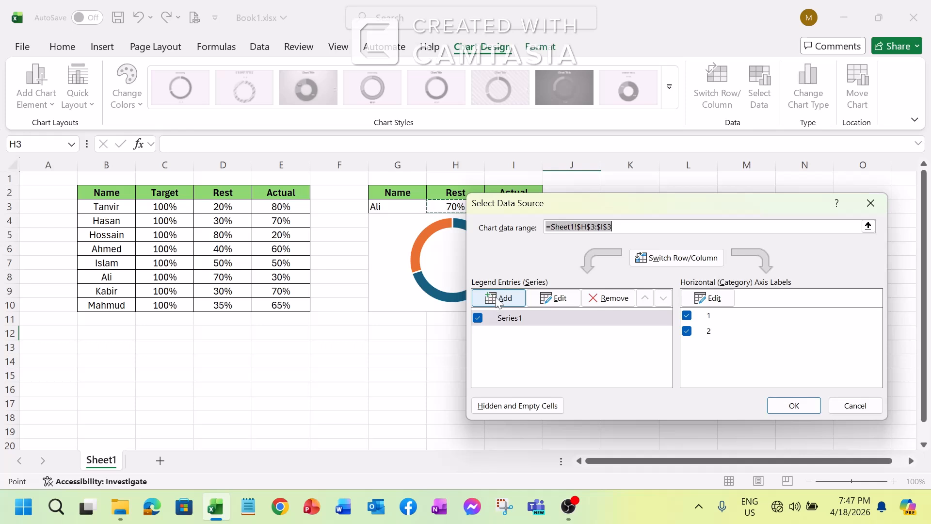
pyautogui.click(497, 298)
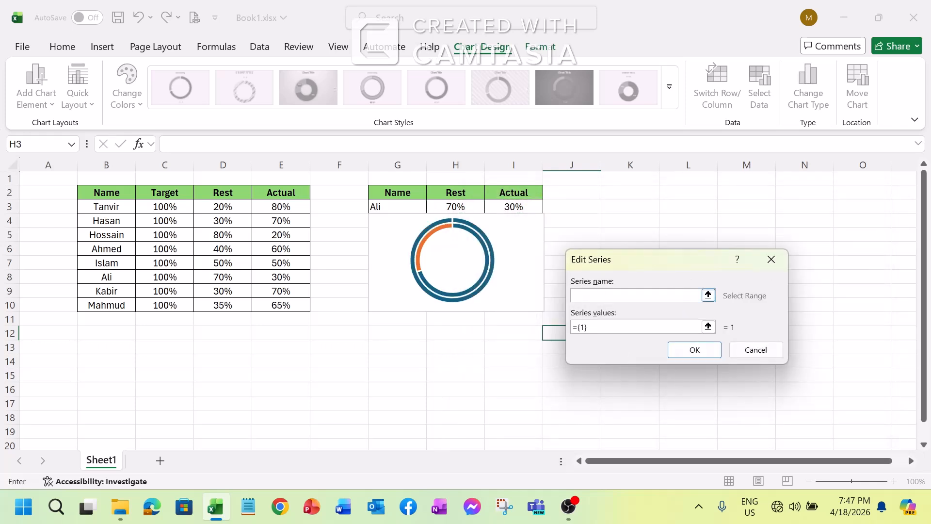
pyautogui.click(507, 192)
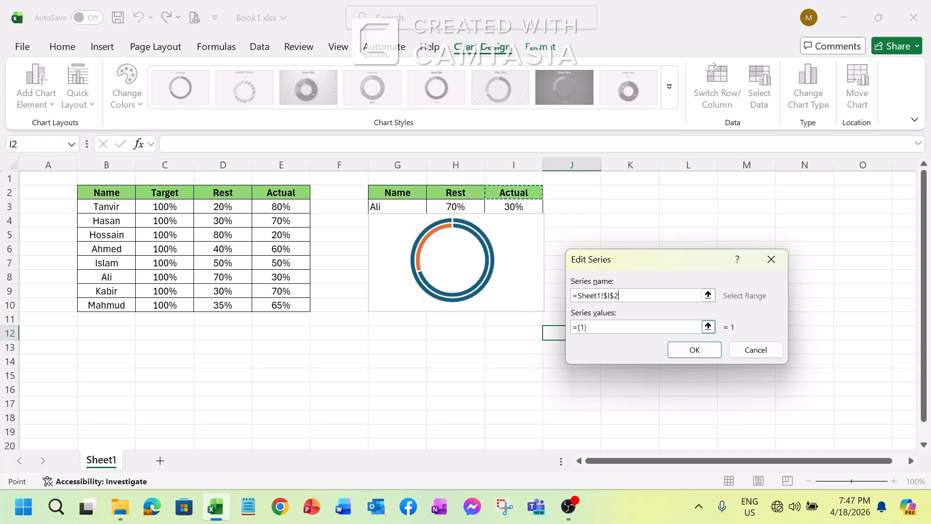
pyautogui.click(631, 328)
pyautogui.click(695, 349)
pyautogui.click(795, 405)
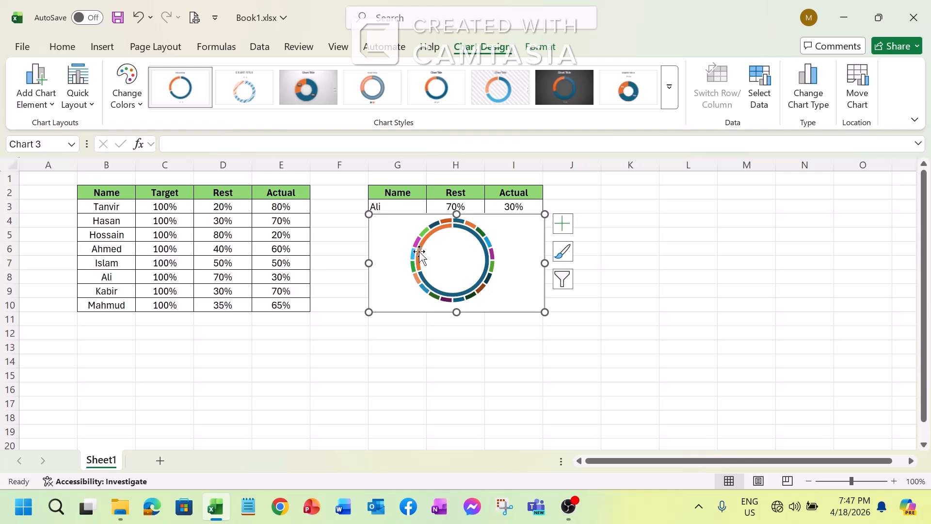
# Step: Set the doughnut hole size to 50%
pyautogui.click(449, 291)
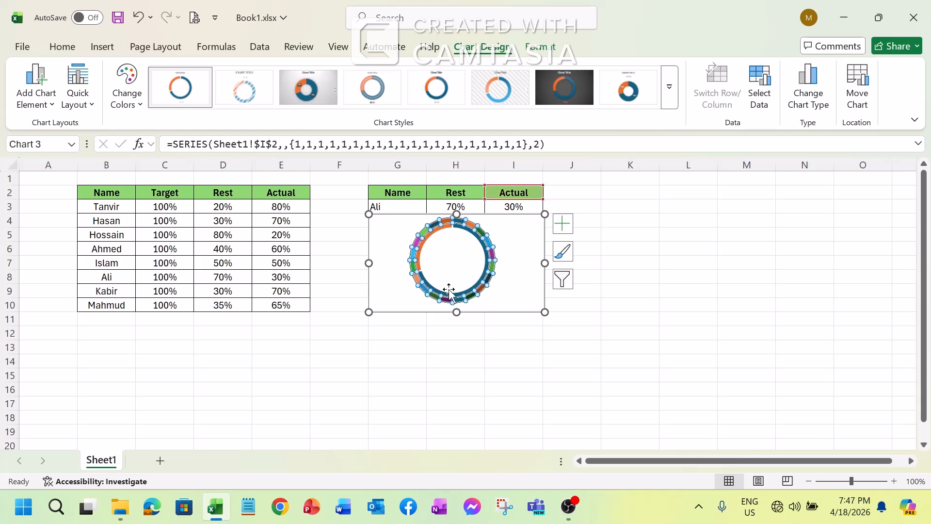
pyautogui.click(431, 234)
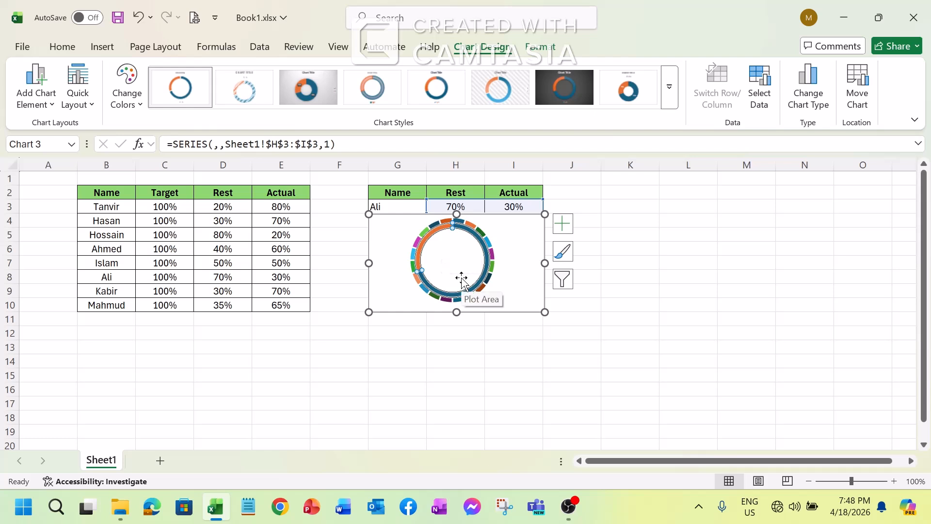
pyautogui.rightClick(442, 233)
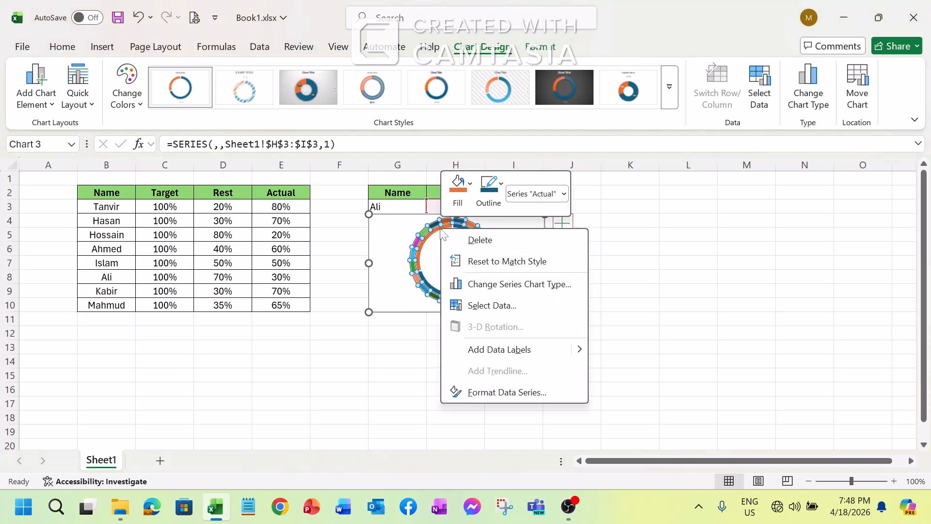
pyautogui.click(509, 392)
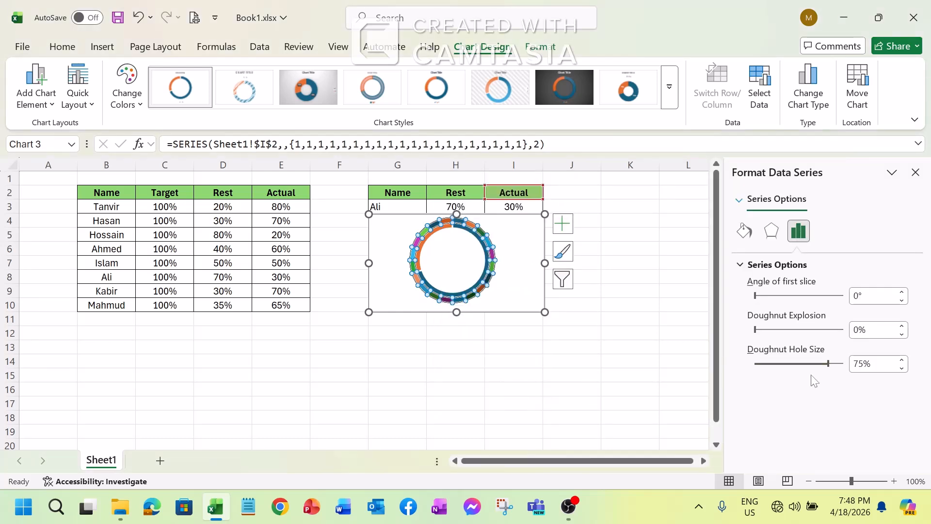
pyautogui.click(864, 363)
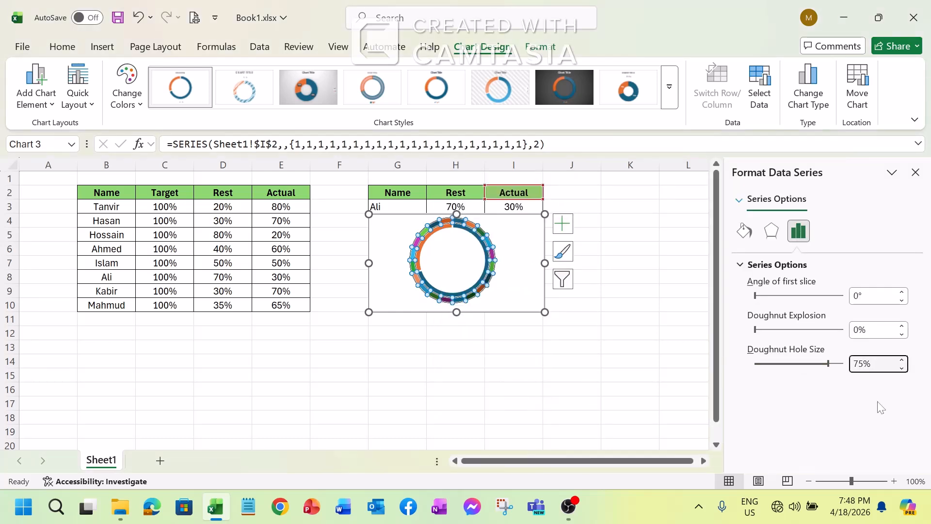
pyautogui.press('BackSpace')
pyautogui.press('BackSpace')
pyautogui.write('50')
pyautogui.press('Return')
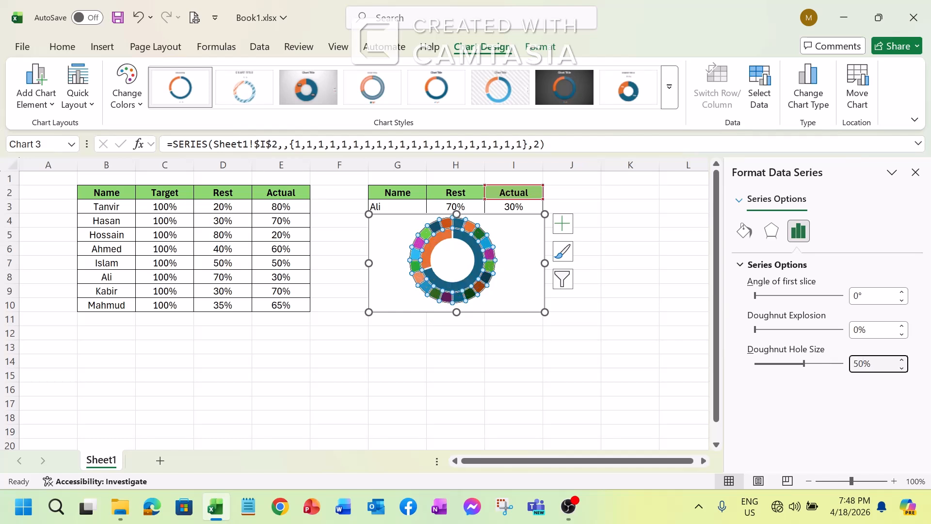
pyautogui.click(669, 286)
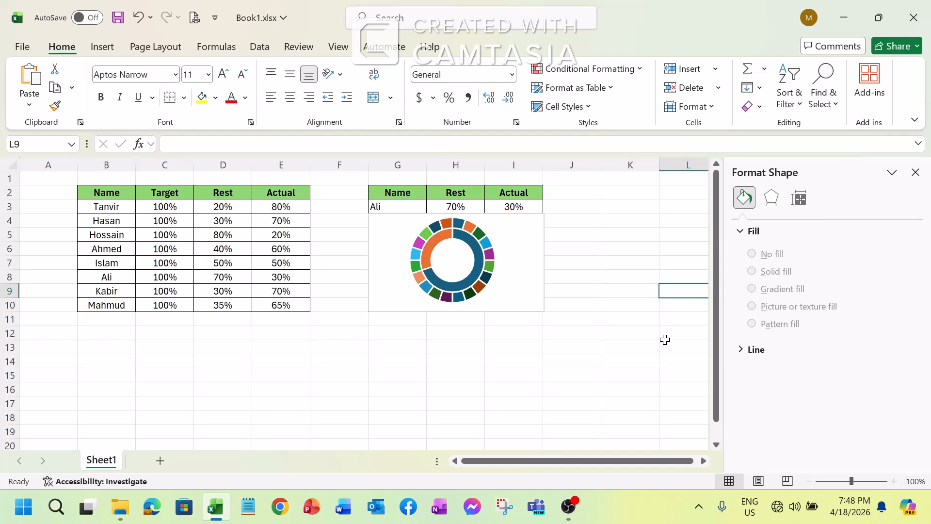
# Step: Give the outer ring of twenty segments a solid fill in the darkest green theme colour
pyautogui.click(429, 232)
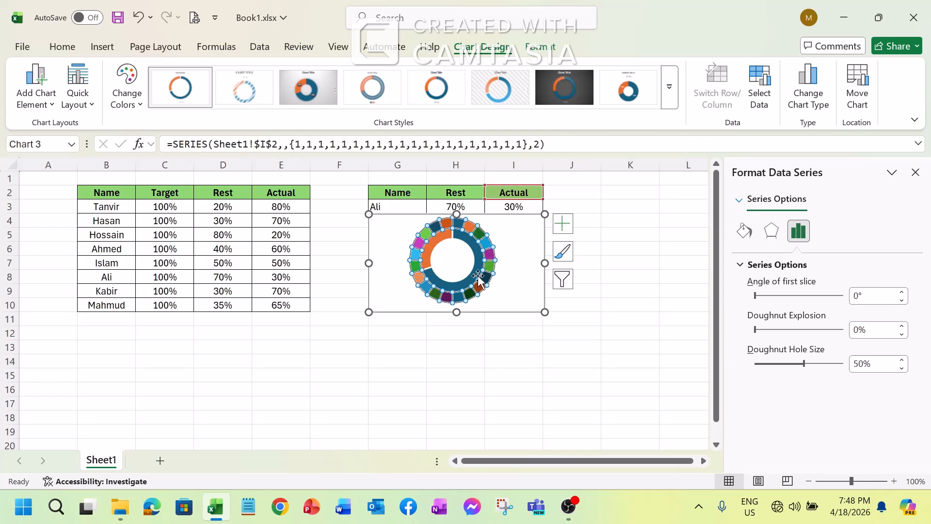
pyautogui.click(744, 232)
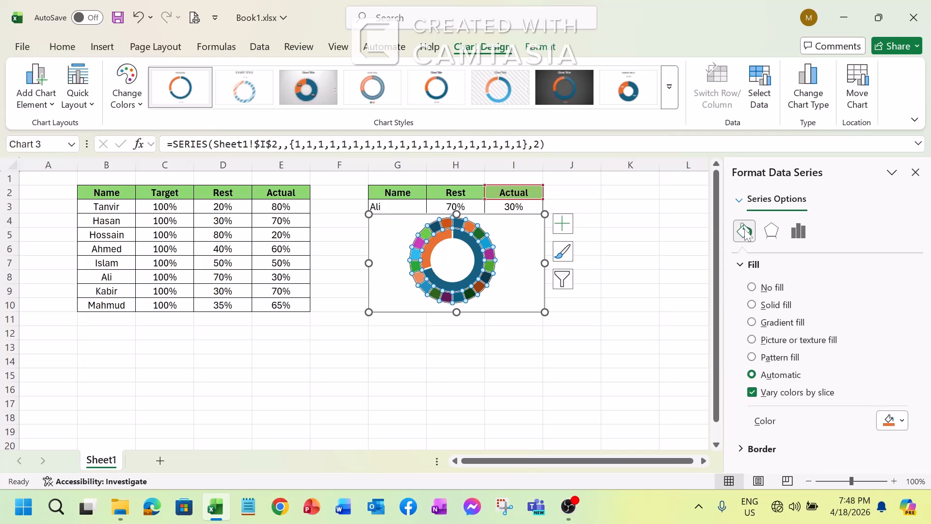
pyautogui.click(751, 306)
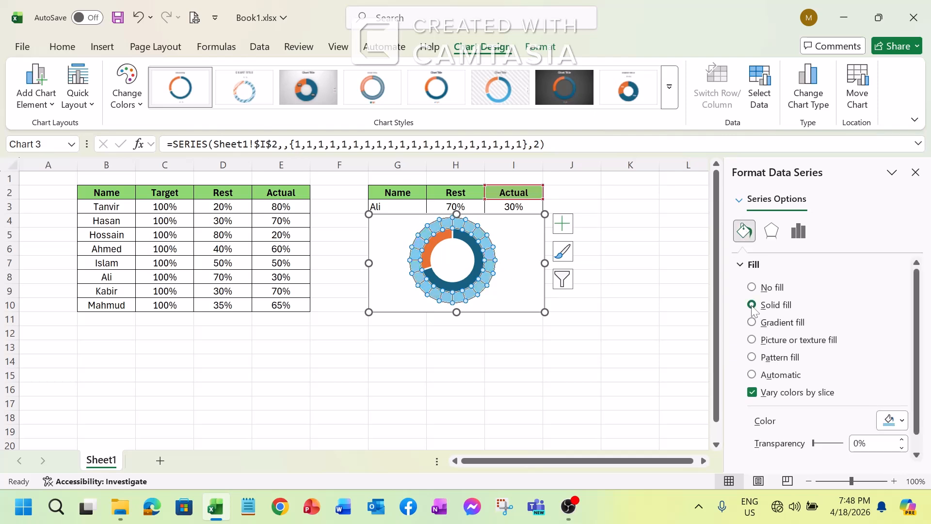
pyautogui.click(901, 423)
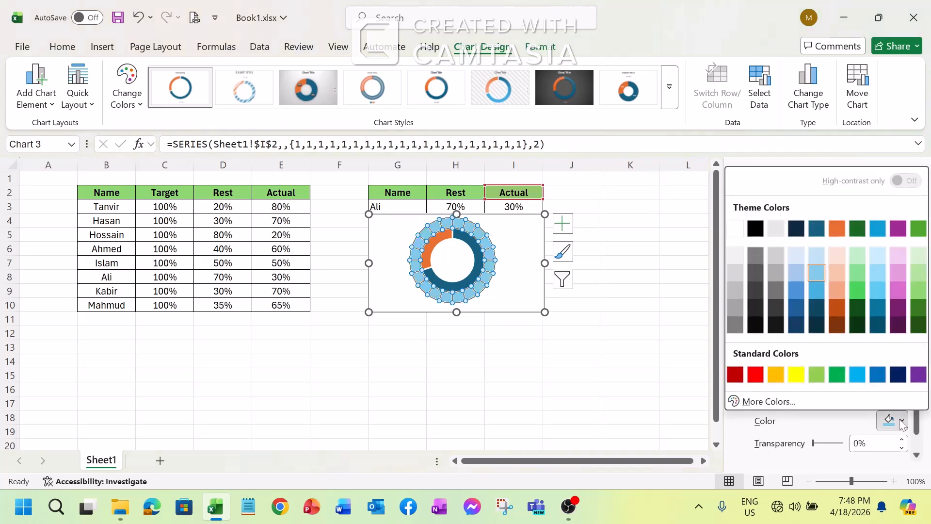
pyautogui.click(918, 330)
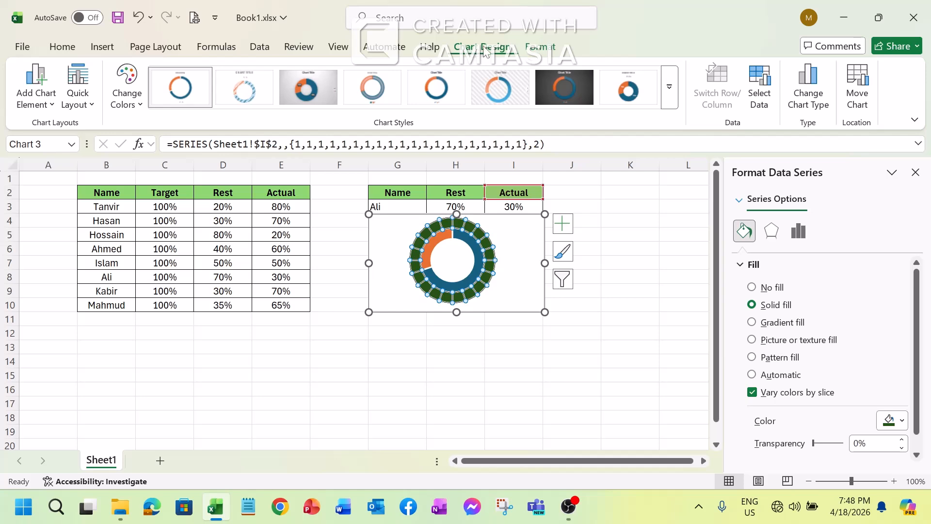
# Step: Change the combo chart so that Series1 plots as a doughnut on the secondary axis
pyautogui.click(813, 97)
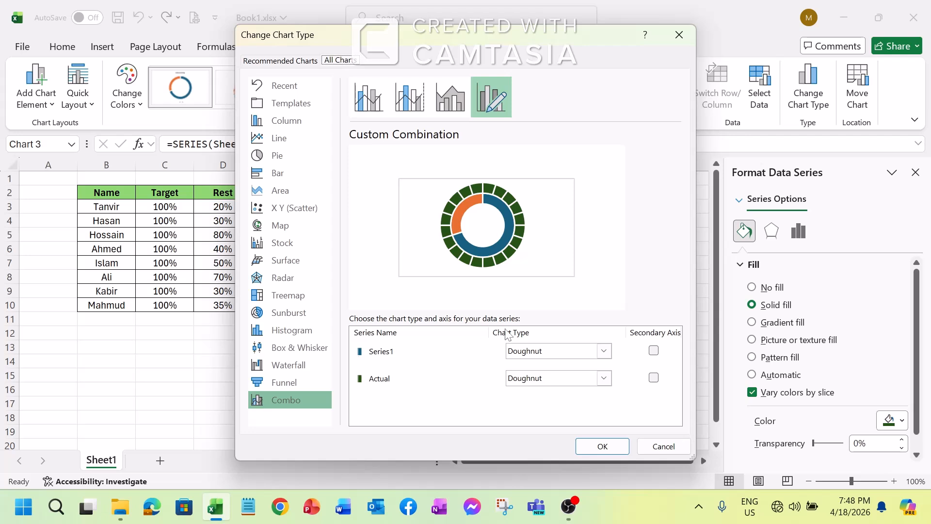
pyautogui.click(654, 351)
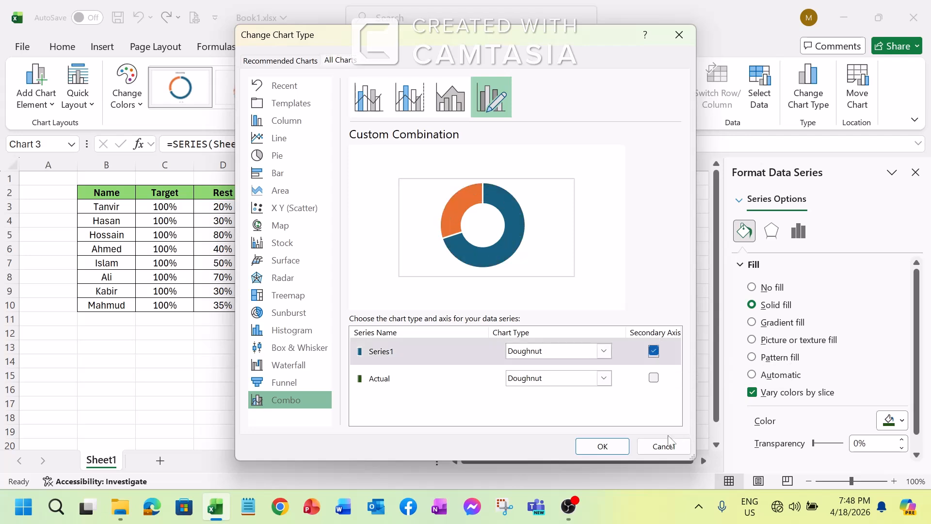
pyautogui.click(606, 446)
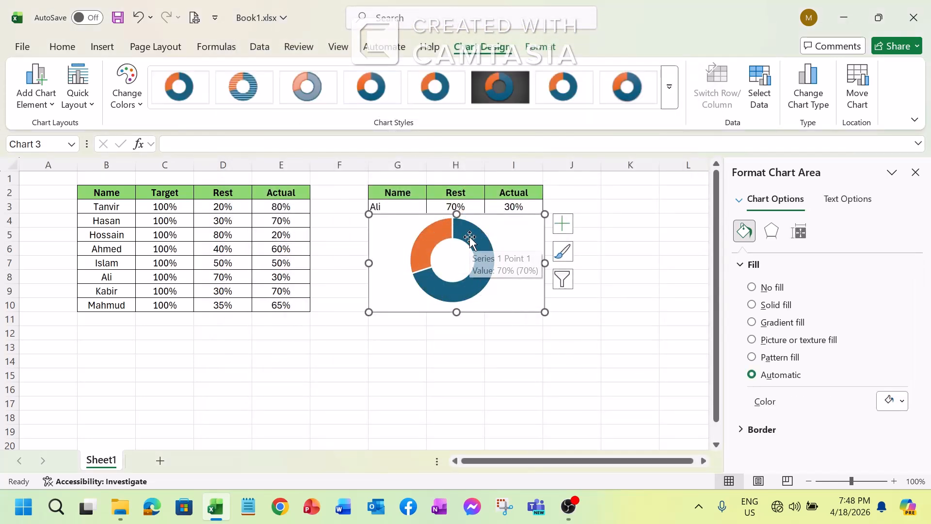
# Step: Set the Rest slice of the front doughnut series to no fill
pyautogui.click(478, 286)
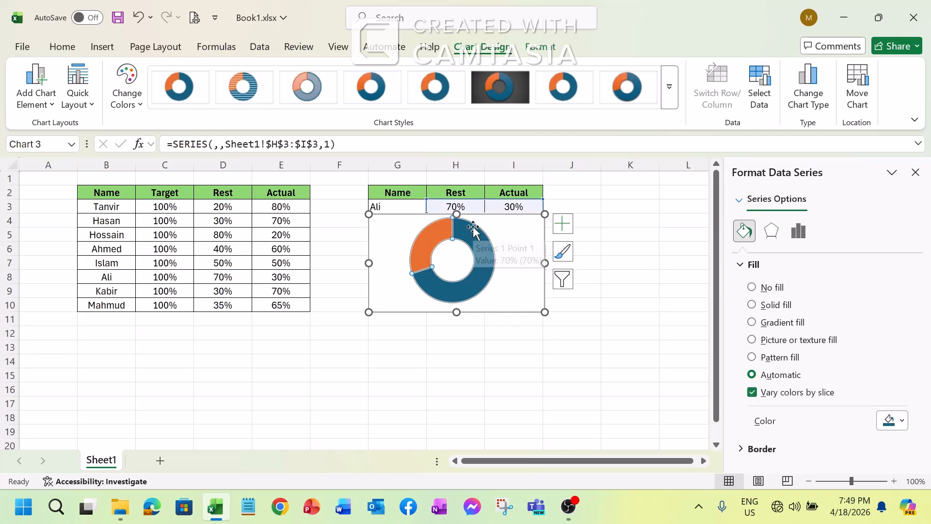
pyautogui.click(472, 283)
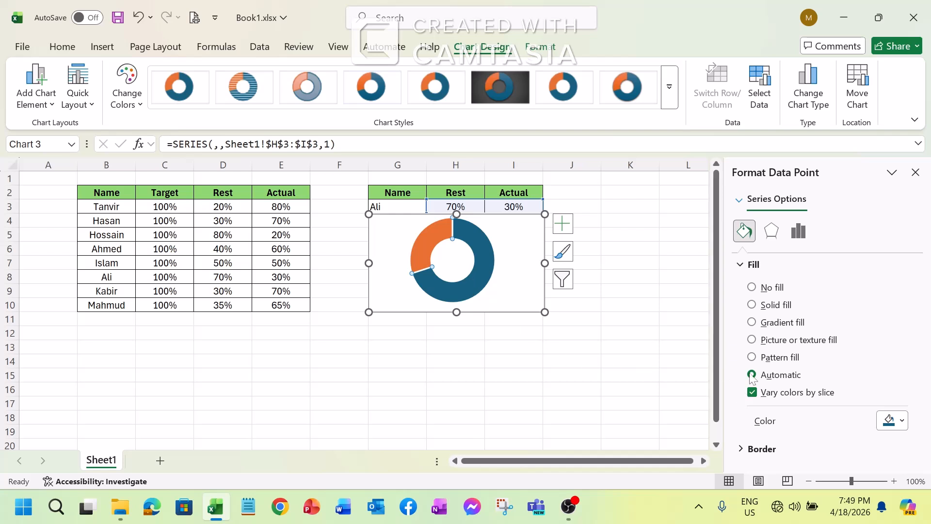
pyautogui.click(752, 288)
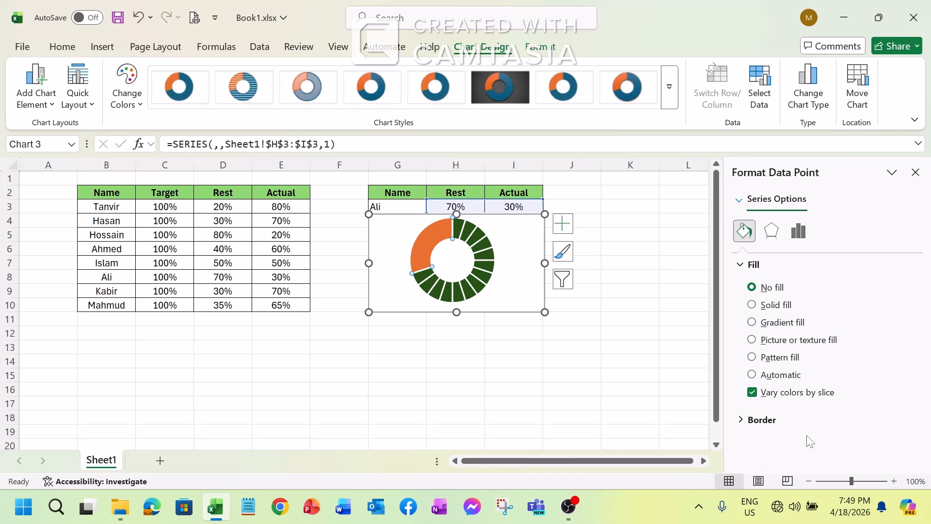
# Step: Give the Actual slice of the doughnut a solid light blue fill and close the formatting options
pyautogui.click(427, 238)
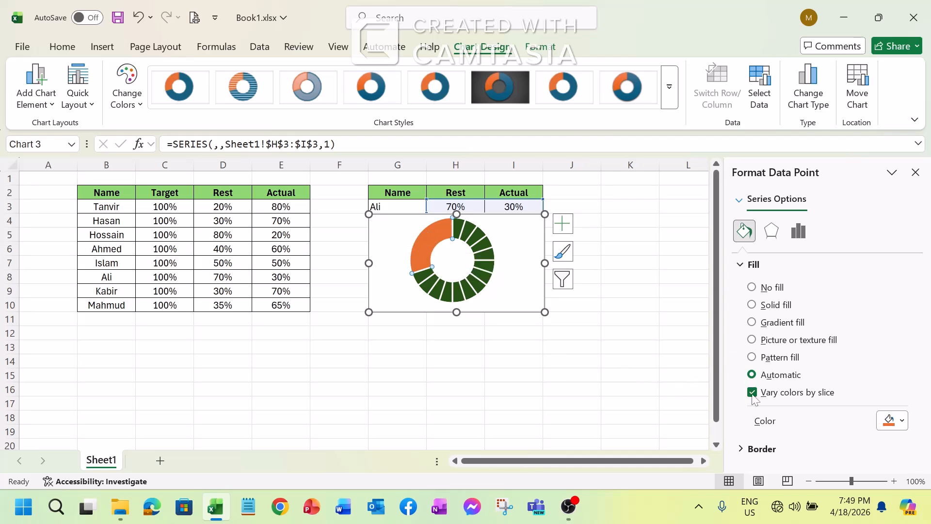
pyautogui.click(753, 306)
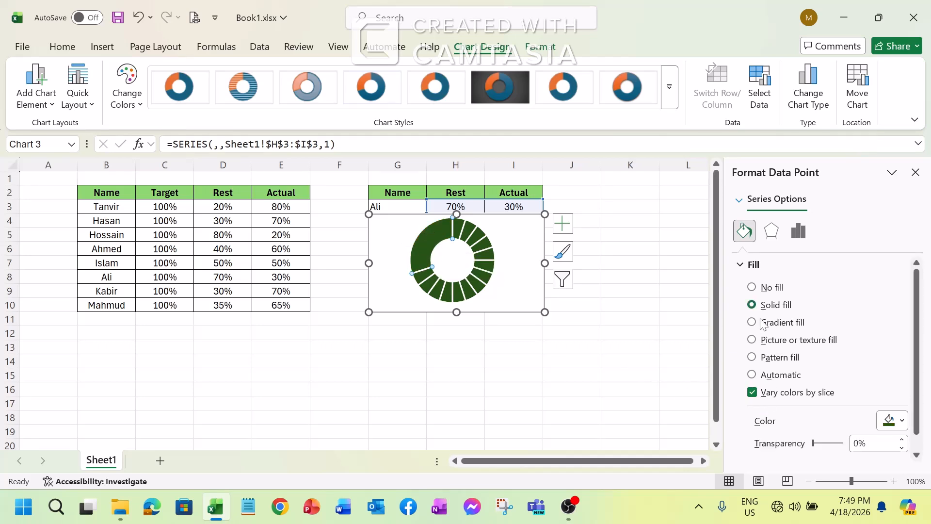
pyautogui.click(902, 421)
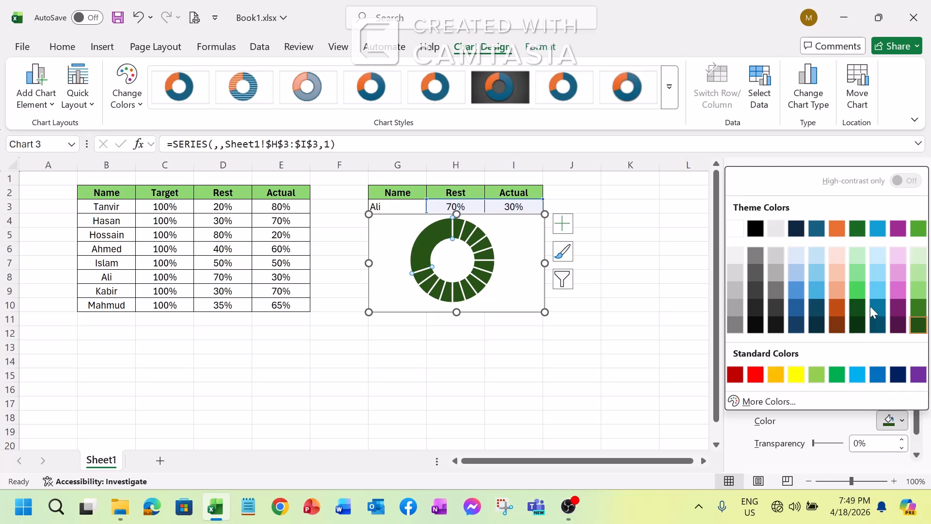
pyautogui.click(874, 269)
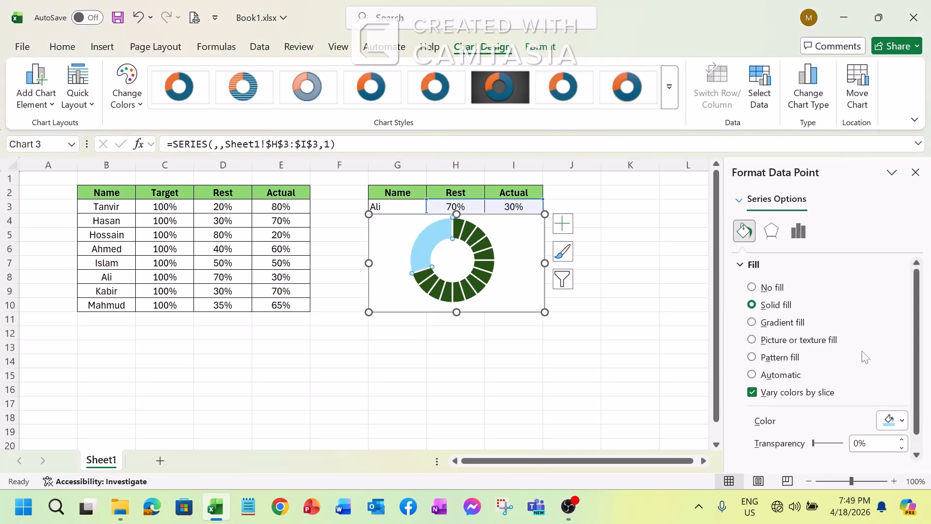
pyautogui.click(903, 422)
pyautogui.click(816, 281)
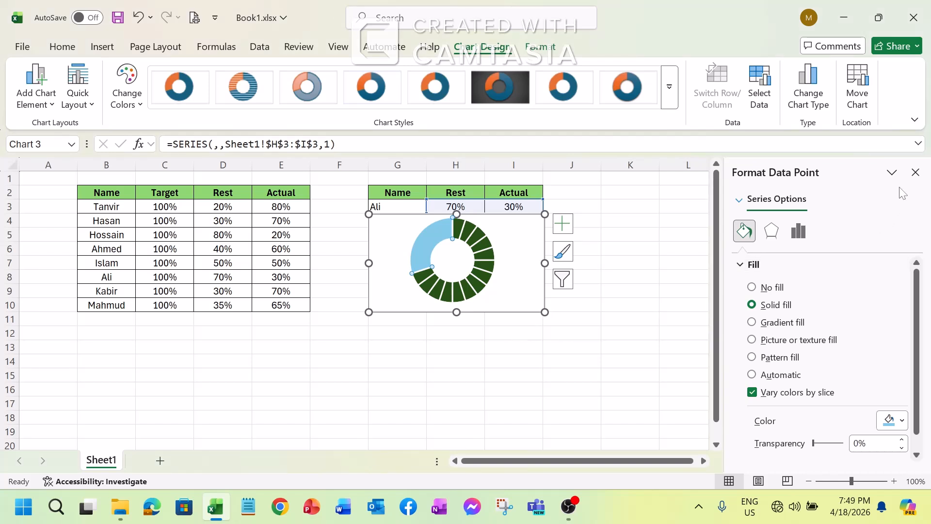
pyautogui.click(914, 172)
pyautogui.click(639, 246)
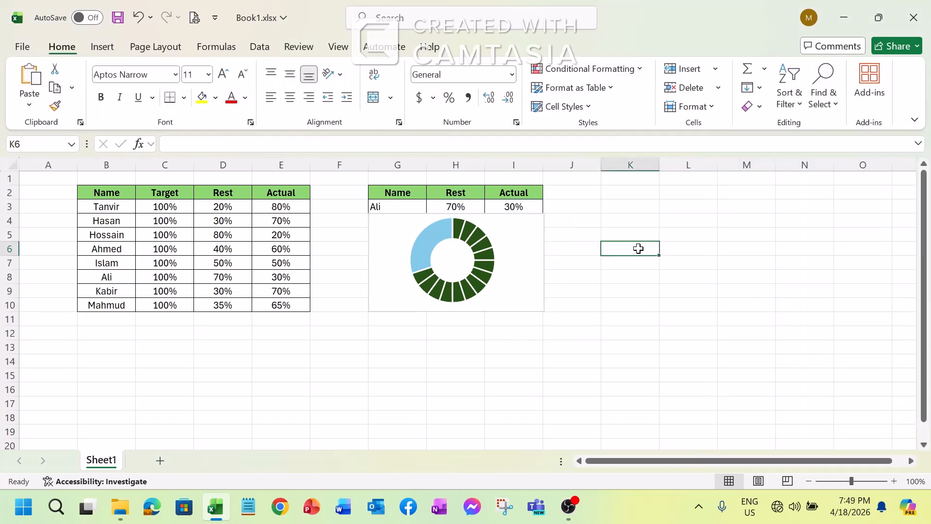
# Step: Switch the drop-down in cell G3 through several names to check how the doughnut chart responds
pyautogui.click(411, 207)
pyautogui.click(432, 207)
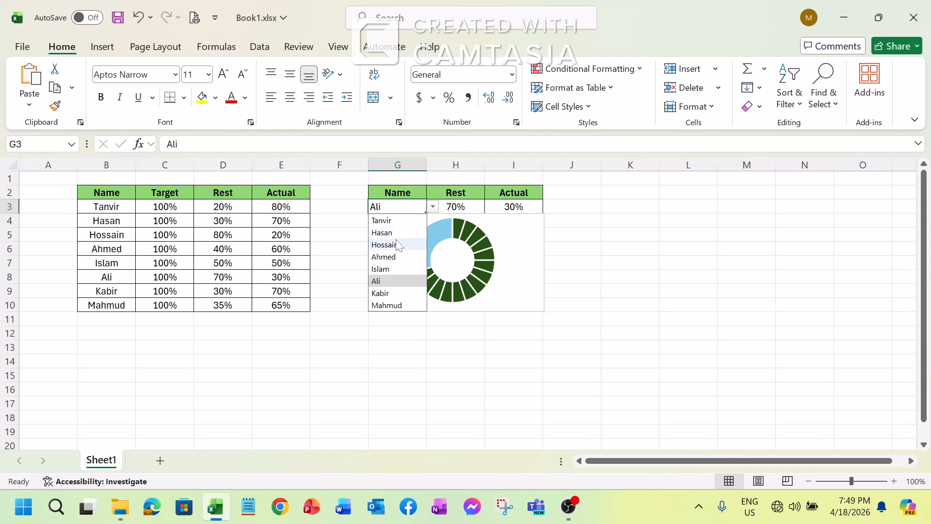
pyautogui.click(395, 244)
pyautogui.click(432, 207)
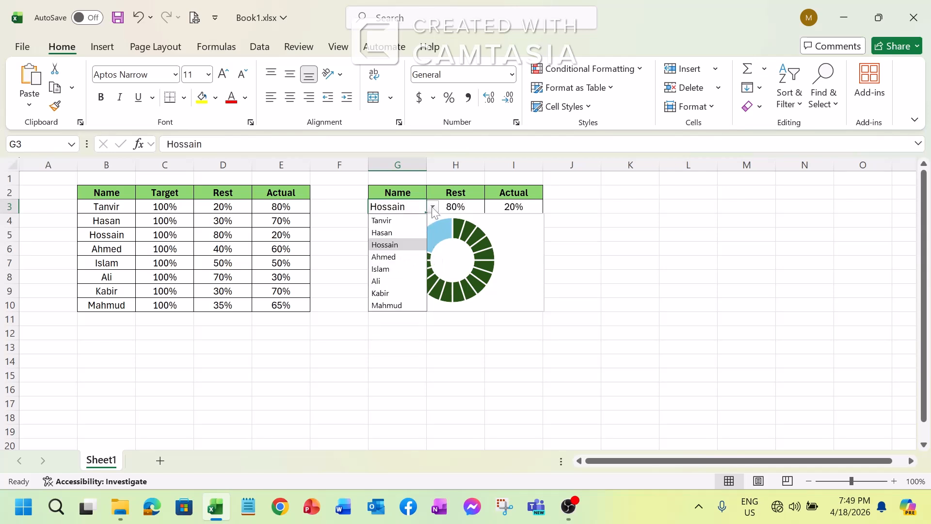
pyautogui.click(380, 230)
pyautogui.click(432, 207)
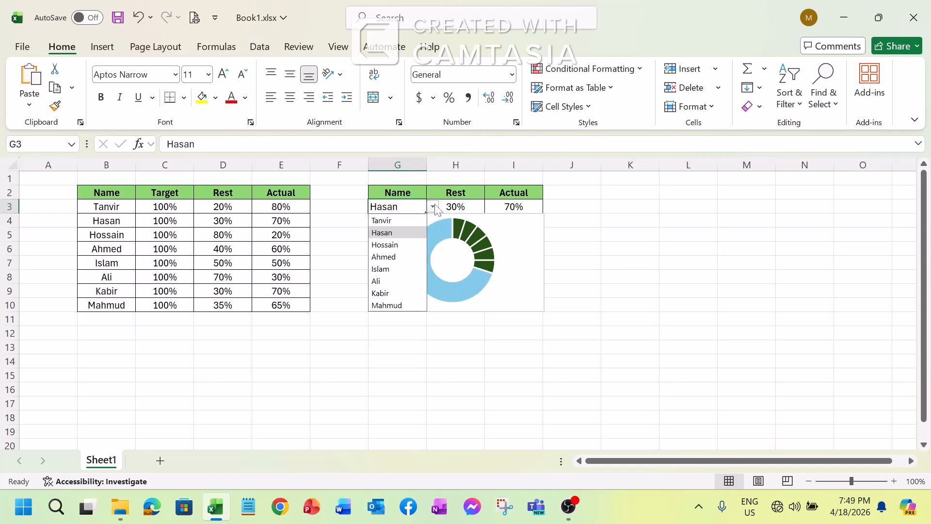
pyautogui.click(382, 218)
pyautogui.click(432, 207)
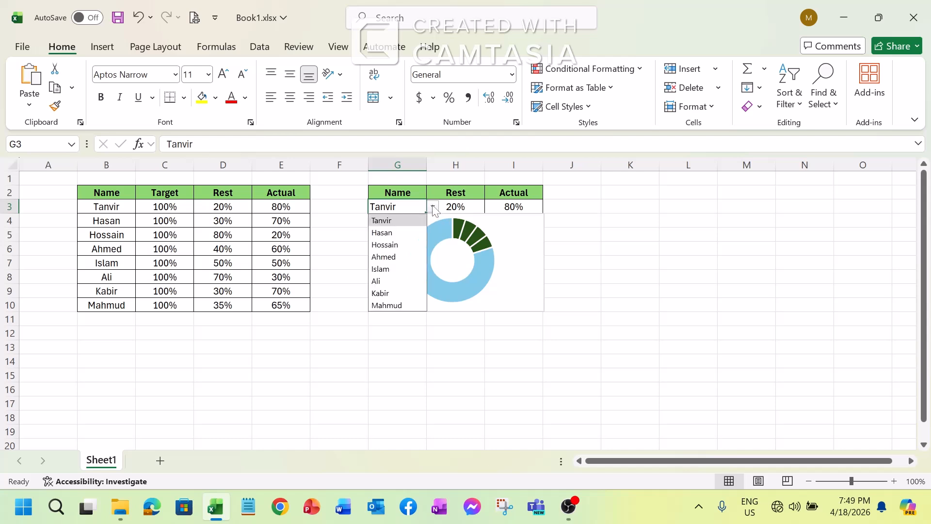
pyautogui.click(376, 244)
pyautogui.click(432, 207)
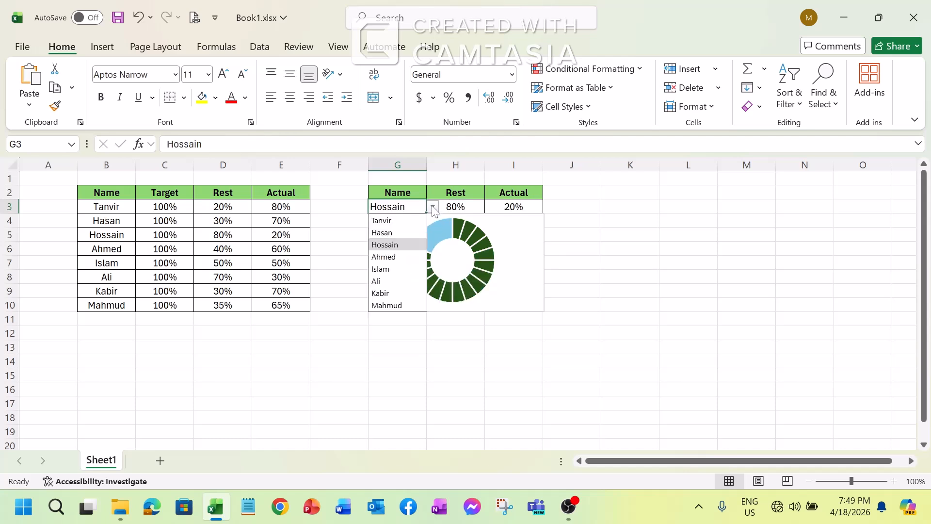
pyautogui.click(382, 268)
pyautogui.click(432, 207)
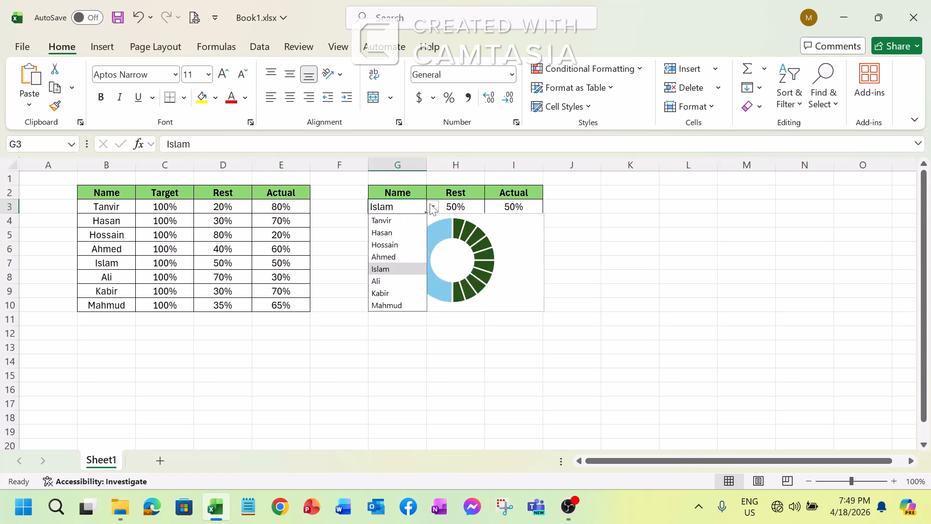
pyautogui.click(382, 246)
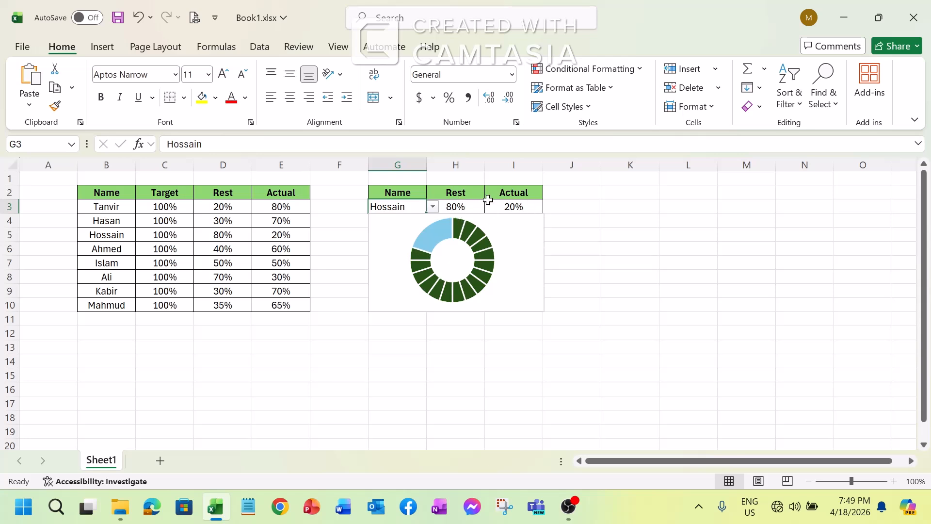
pyautogui.click(432, 207)
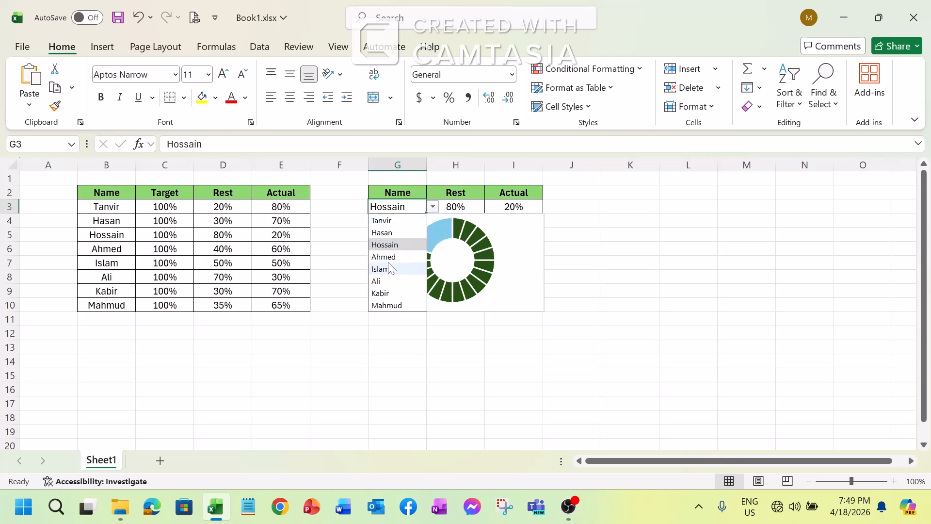
pyautogui.click(388, 260)
pyautogui.click(432, 207)
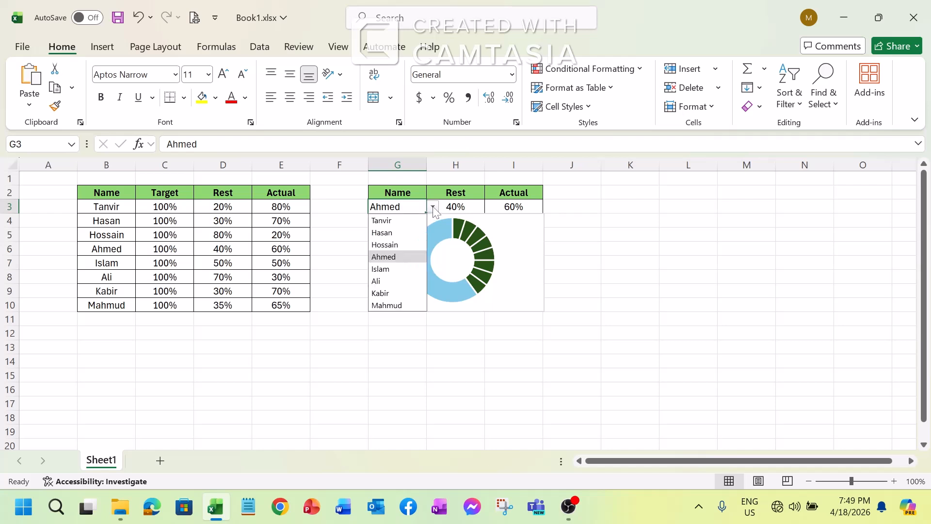
pyautogui.click(385, 293)
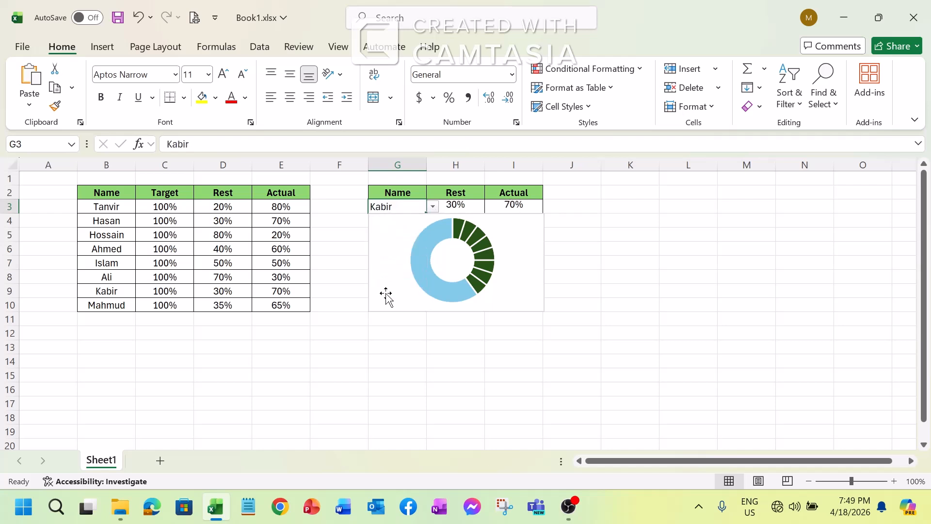
pyautogui.click(432, 207)
pyautogui.click(385, 303)
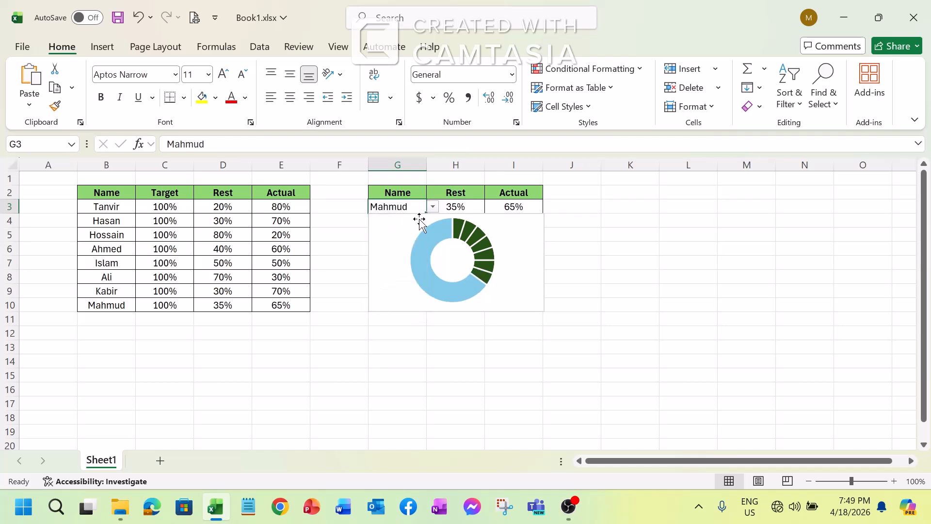
# Step: Choose the third name of the source table in cell G3's drop-down list
pyautogui.click(432, 207)
pyautogui.click(392, 249)
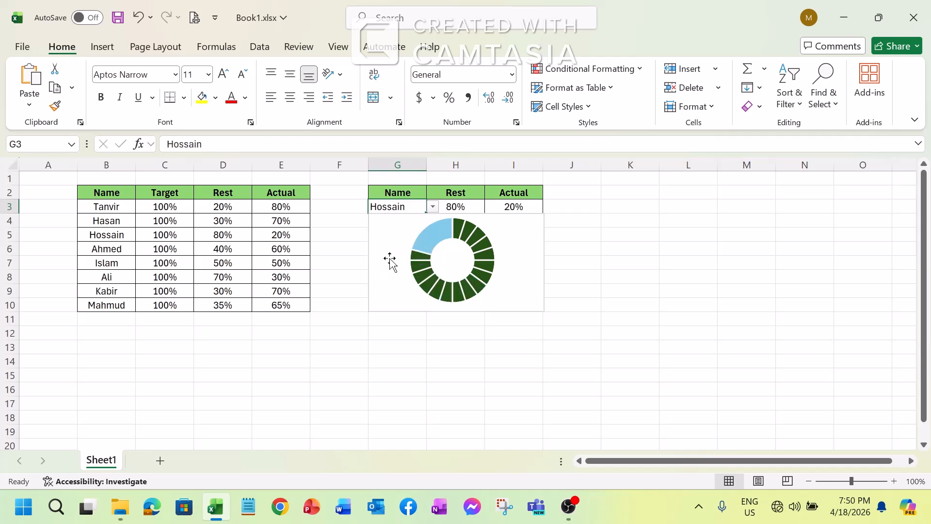
pyautogui.click(433, 207)
pyautogui.press('Escape')
# Step: Insert a rectangle about 1 by 1.26 inches over the doughnut and apply the shape style with white fill and green outline
pyautogui.click(452, 262)
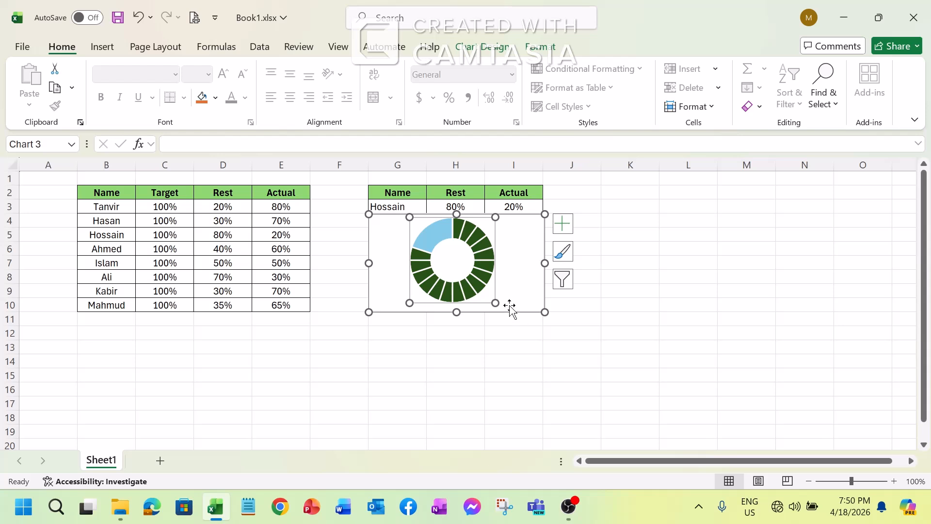
pyautogui.click(101, 49)
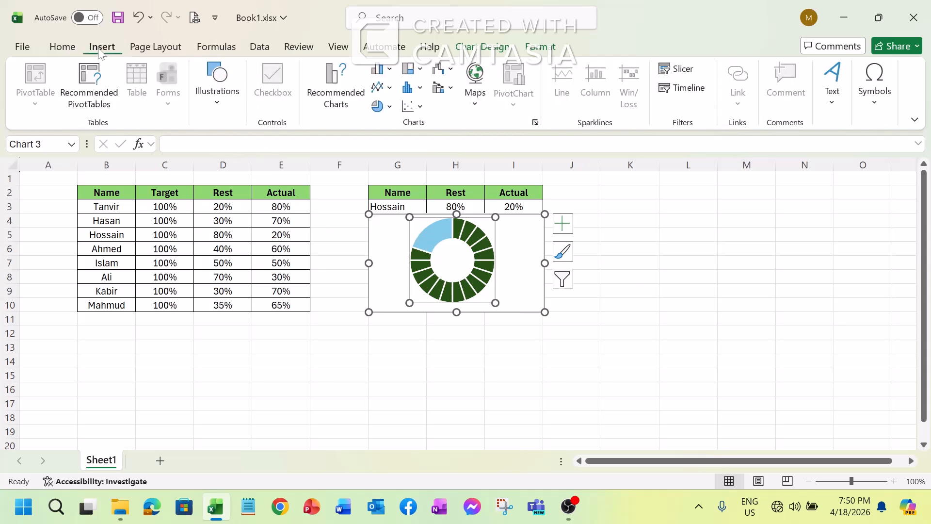
pyautogui.click(217, 103)
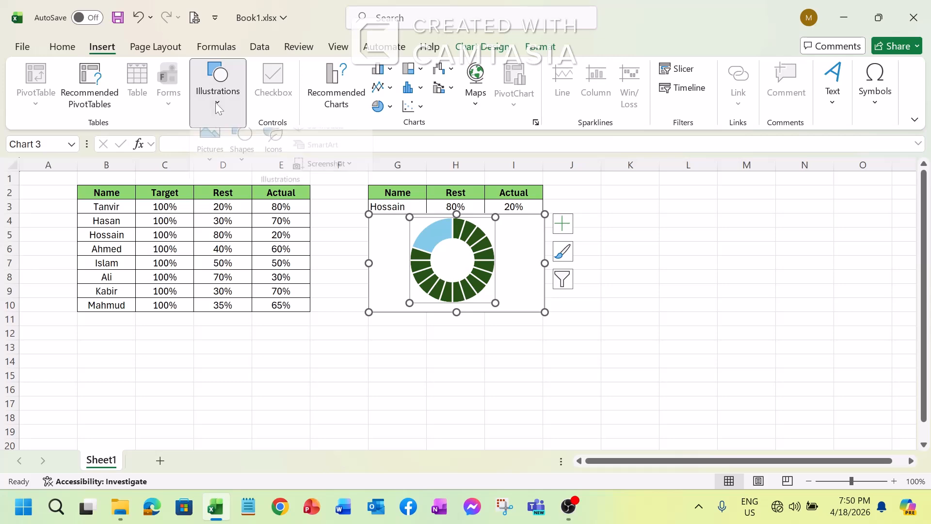
pyautogui.click(241, 172)
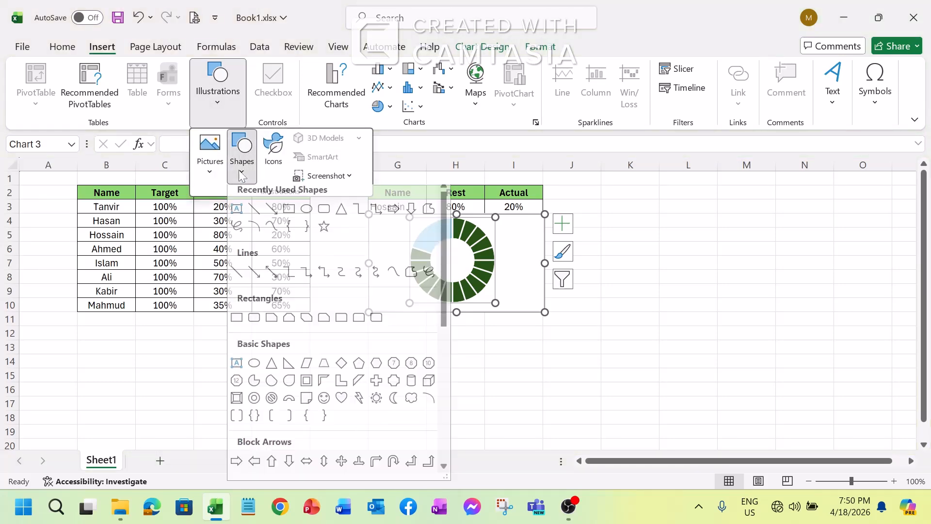
pyautogui.click(290, 210)
pyautogui.click(445, 241)
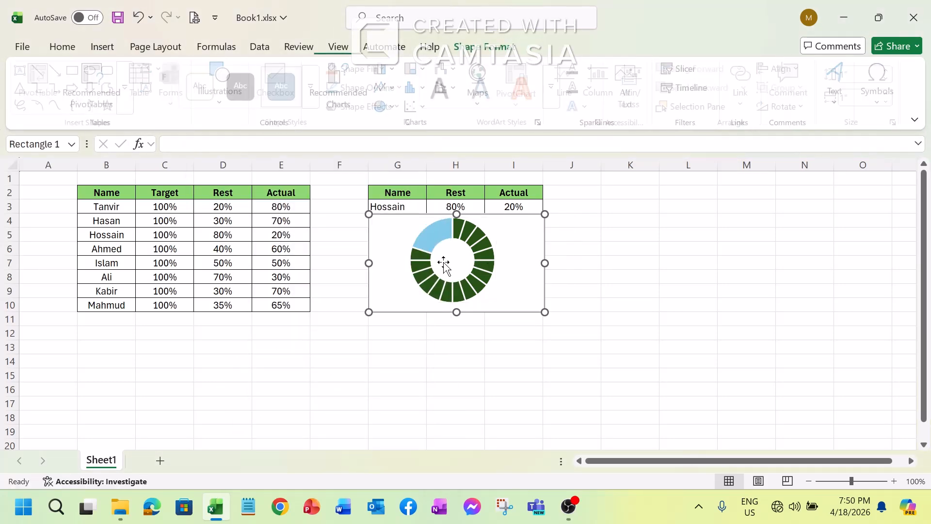
pyautogui.moveTo(444, 277); pyautogui.dragTo(426, 275)
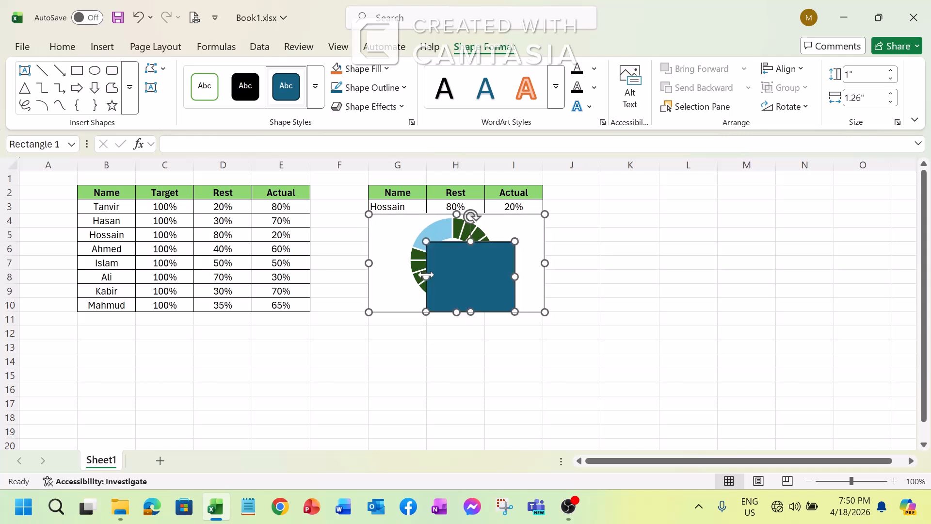
pyautogui.click(204, 86)
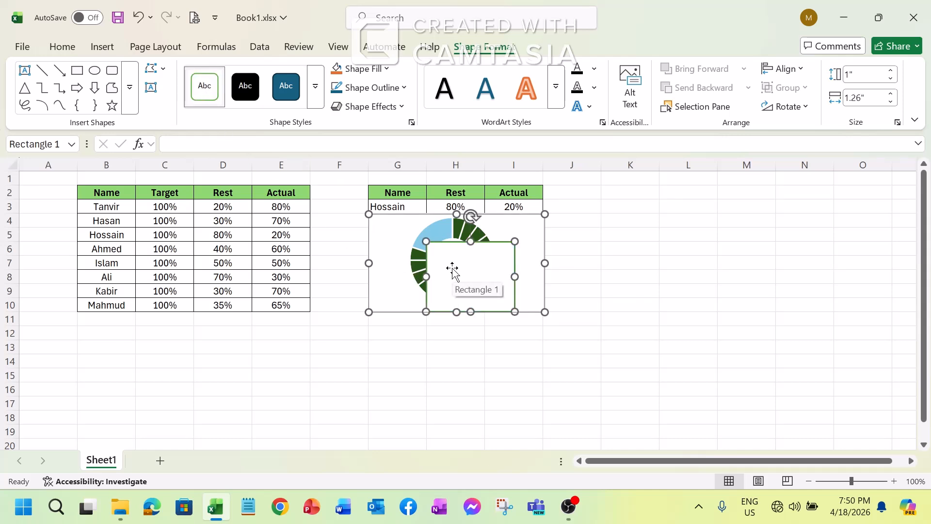
# Step: Link the rectangle's text to cell I3 and shrink the shape to about 0.61 by 0.93 inches over the doughnut hole
pyautogui.click(195, 145)
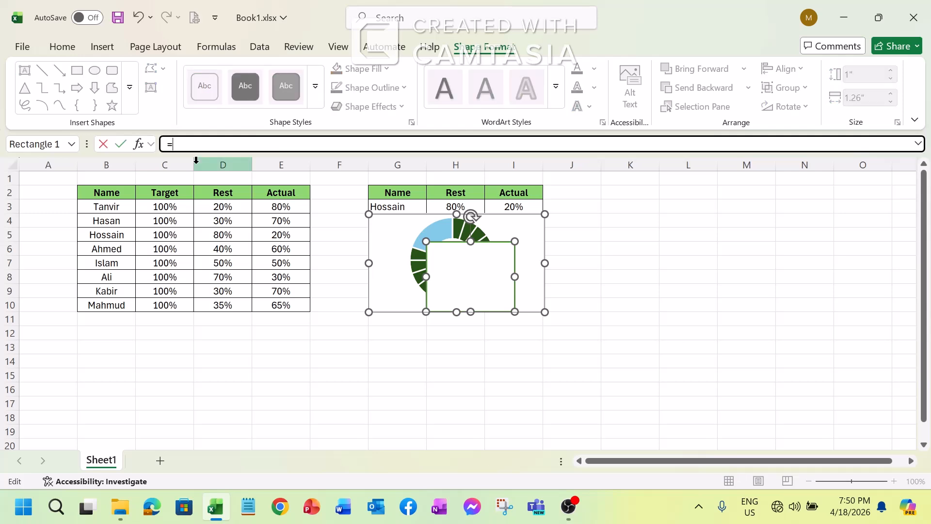
pyautogui.click(513, 207)
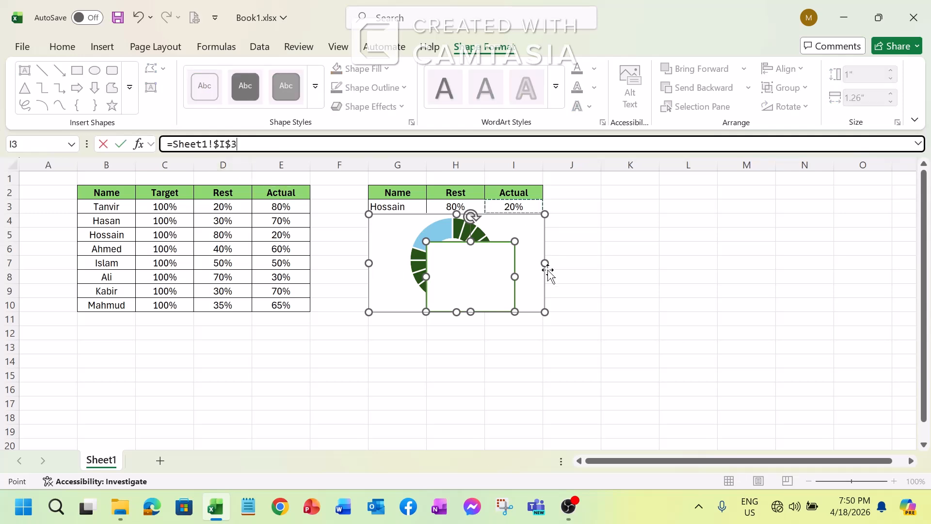
pyautogui.press('Return')
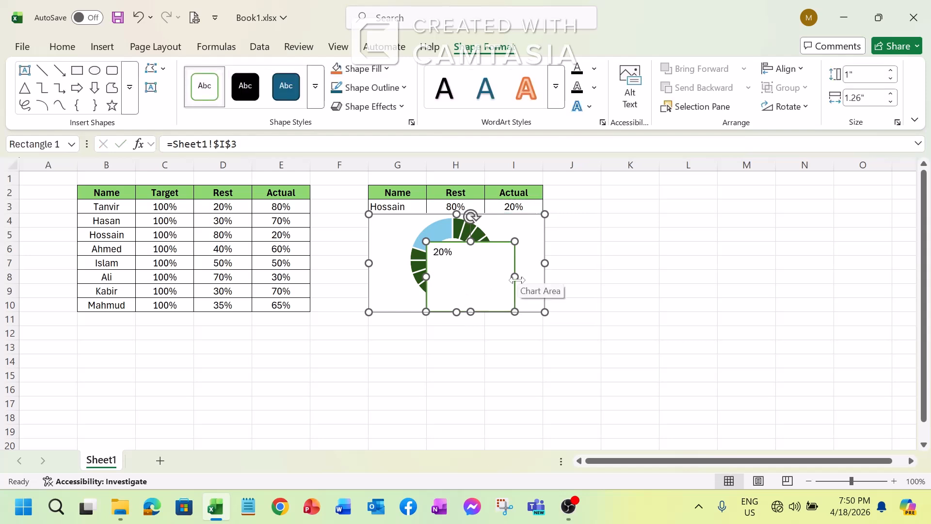
pyautogui.moveTo(515, 276); pyautogui.dragTo(455, 266)
pyautogui.moveTo(421, 222); pyautogui.dragTo(433, 249)
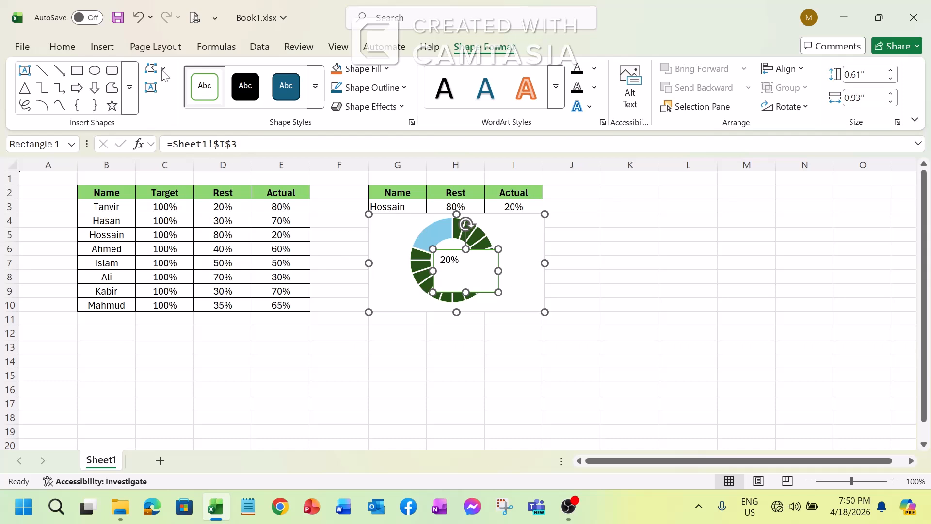
# Step: Make the linked percentage text bold at font size 14 and shrink the rectangle to about 0.39 by 0.61 inches inside the doughnut hole
pyautogui.click(62, 46)
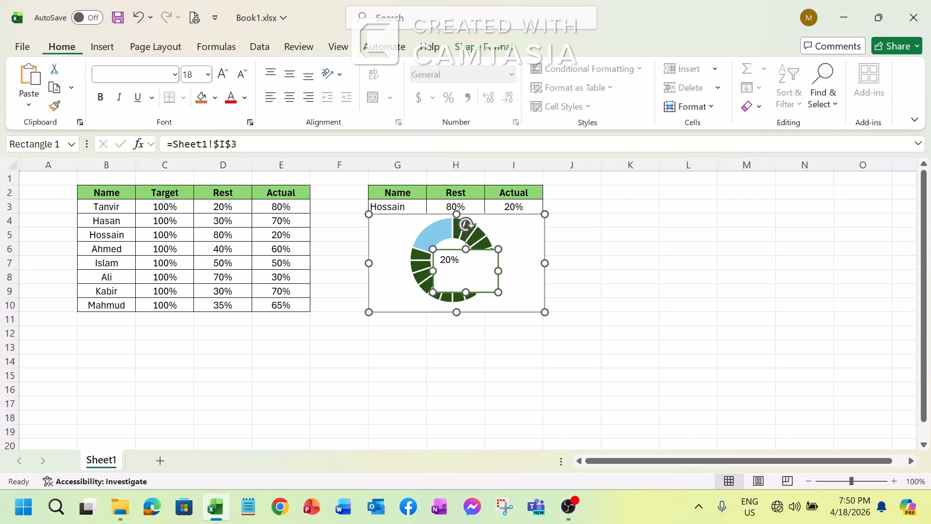
pyautogui.click(208, 77)
pyautogui.click(198, 130)
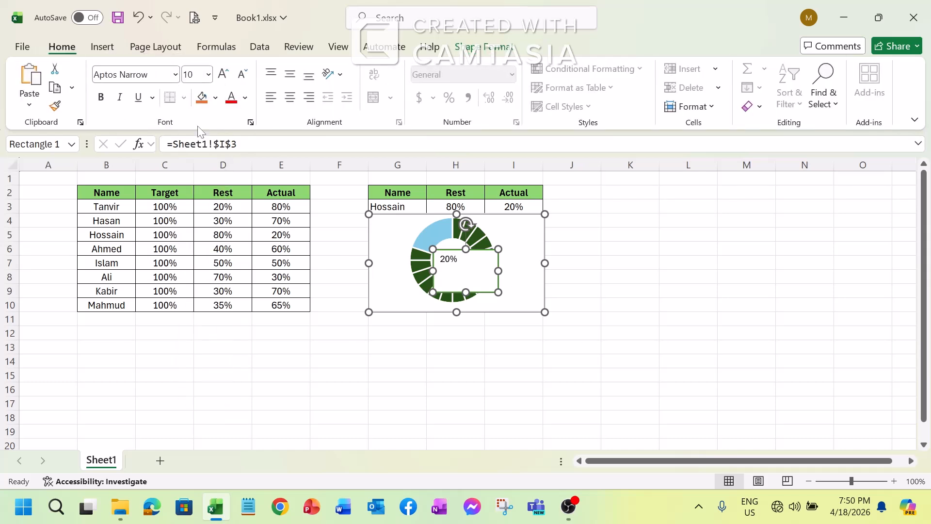
pyautogui.click(101, 97)
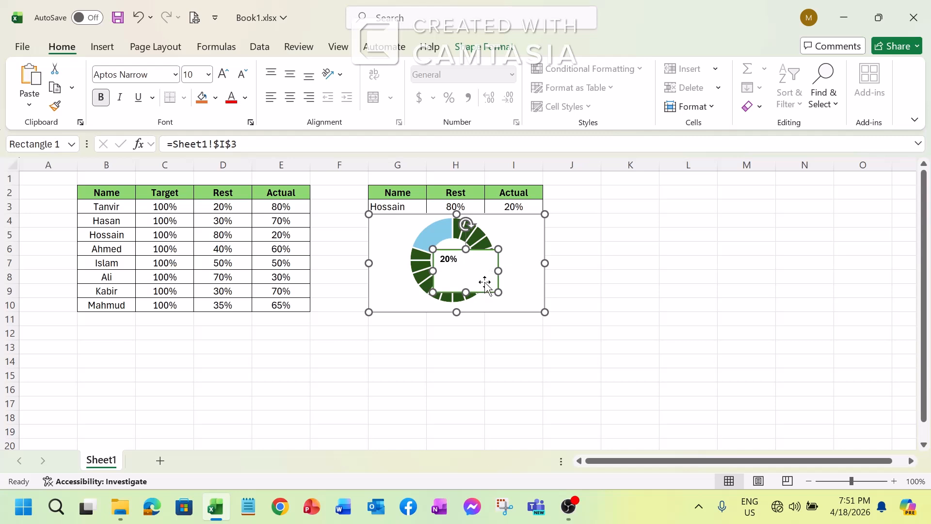
pyautogui.click(208, 74)
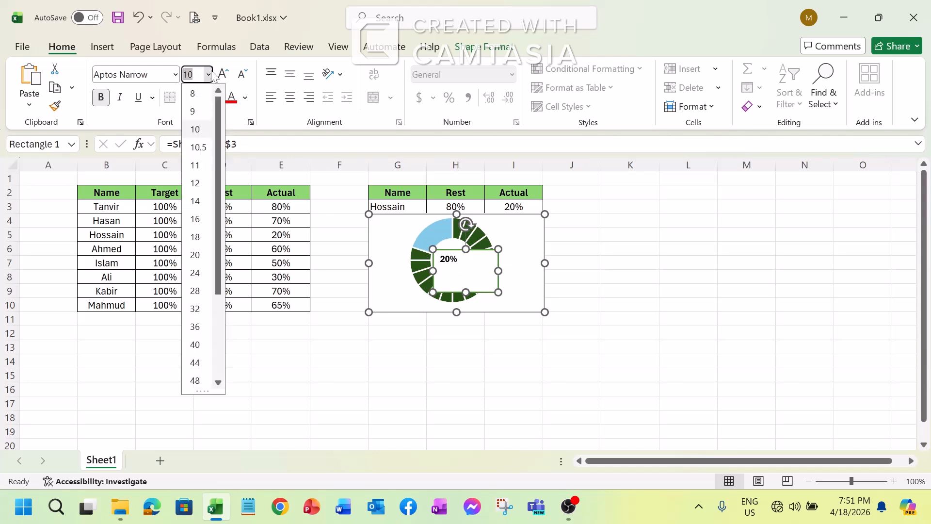
pyautogui.click(196, 201)
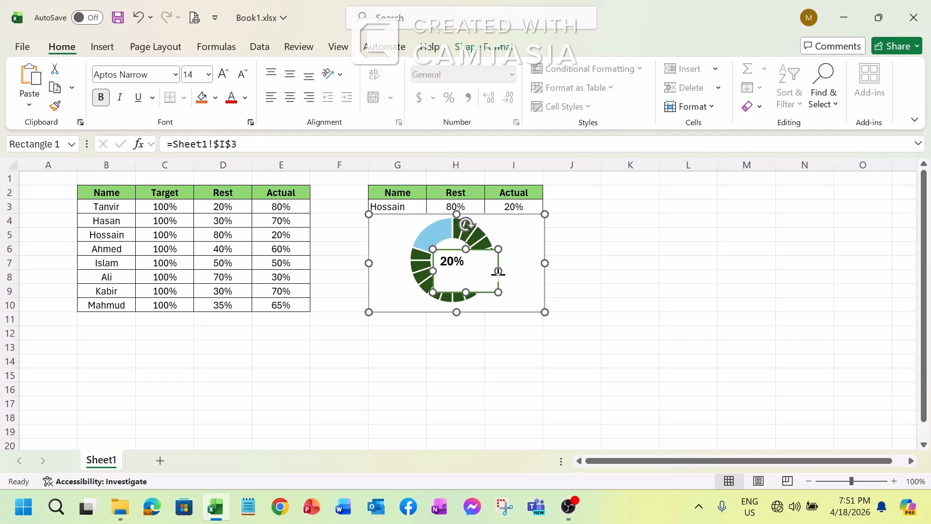
pyautogui.moveTo(498, 270); pyautogui.dragTo(476, 267)
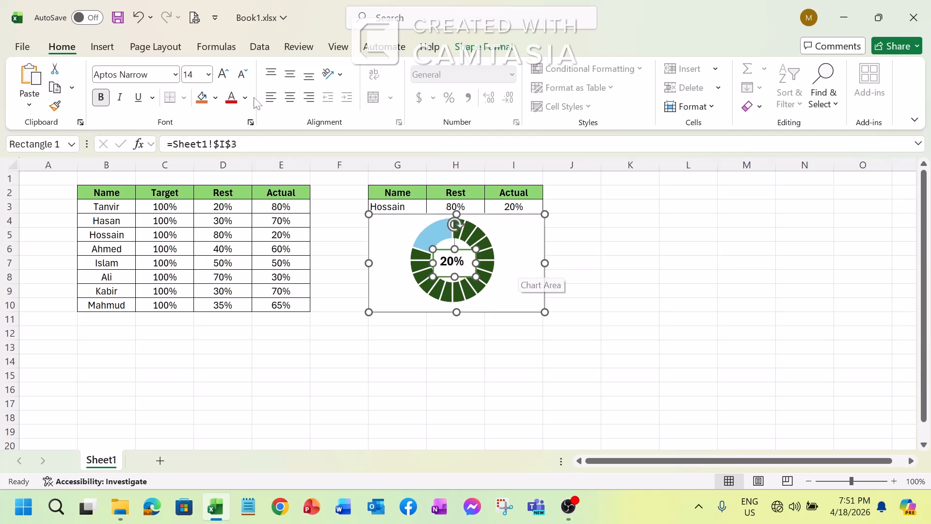
# Step: Remove the fill and outline from the percentage label's rectangle
pyautogui.click(102, 46)
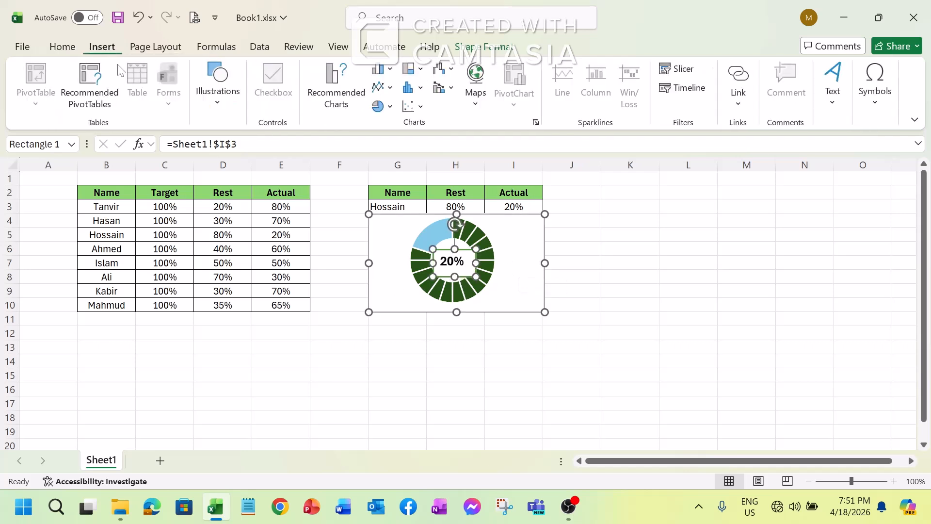
pyautogui.click(500, 49)
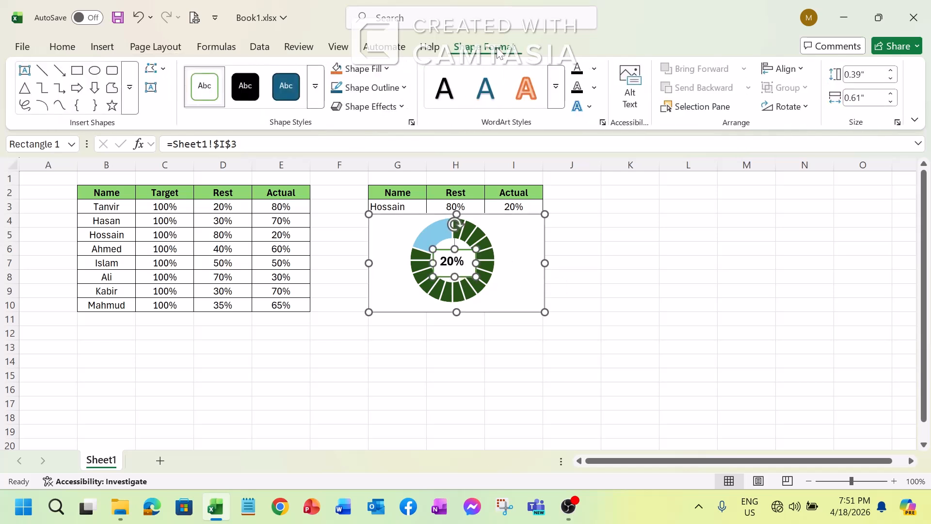
pyautogui.click(387, 70)
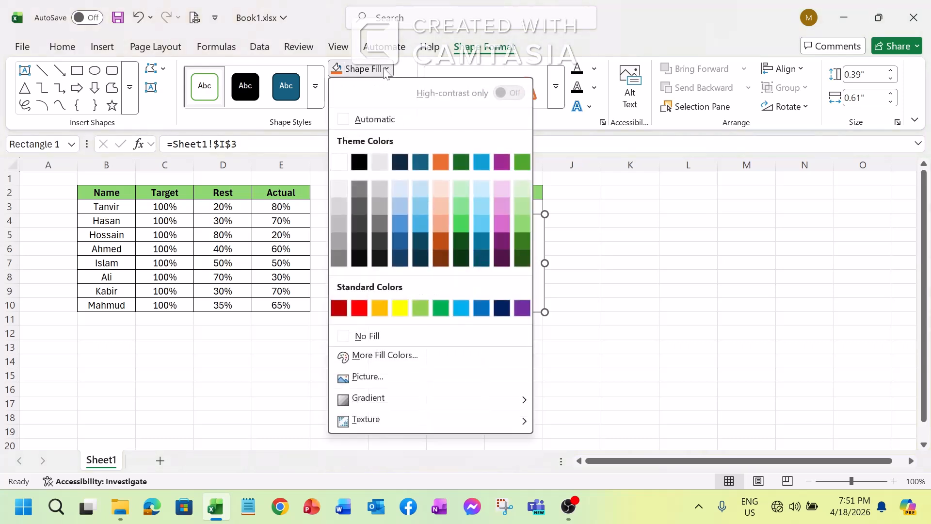
pyautogui.click(347, 337)
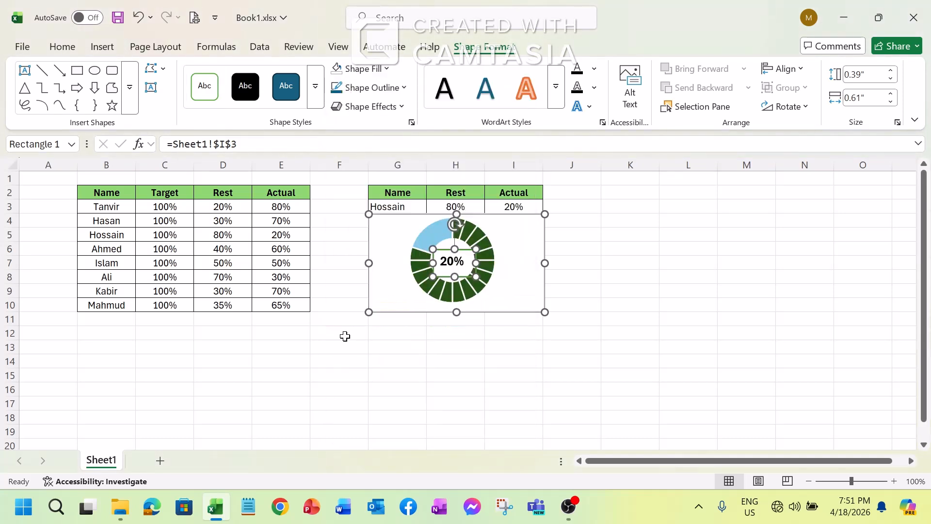
pyautogui.click(404, 88)
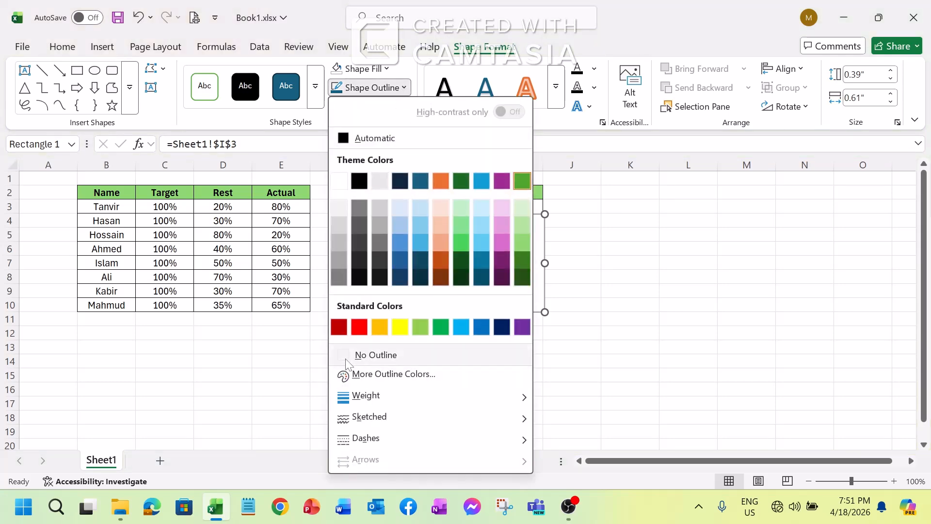
pyautogui.click(365, 355)
pyautogui.click(619, 296)
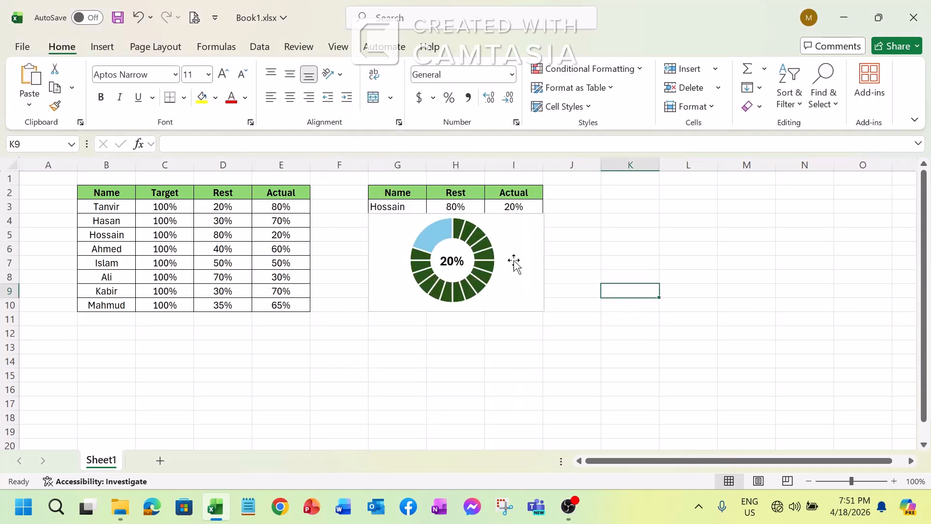
# Step: Step cell G3's drop-down through all eight names in list order to check the doughnut and its centre label
pyautogui.click(426, 208)
pyautogui.click(433, 207)
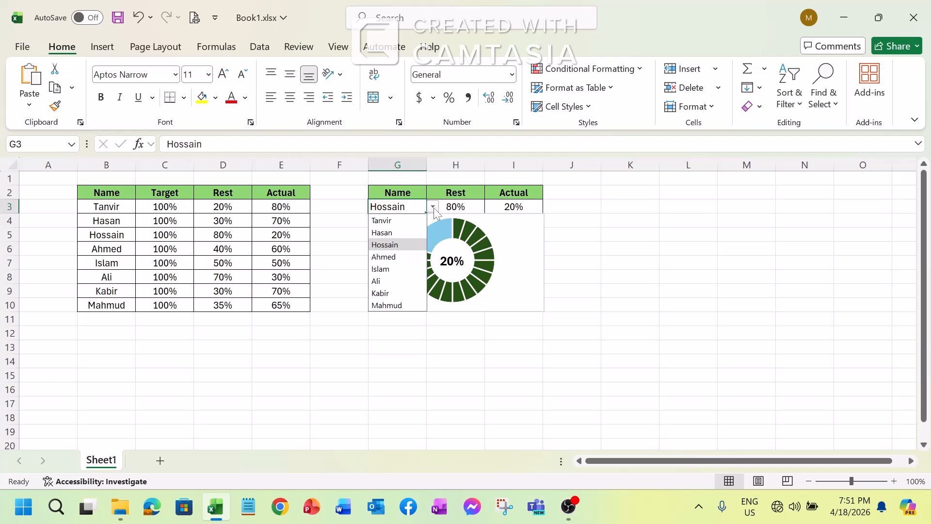
pyautogui.click(382, 221)
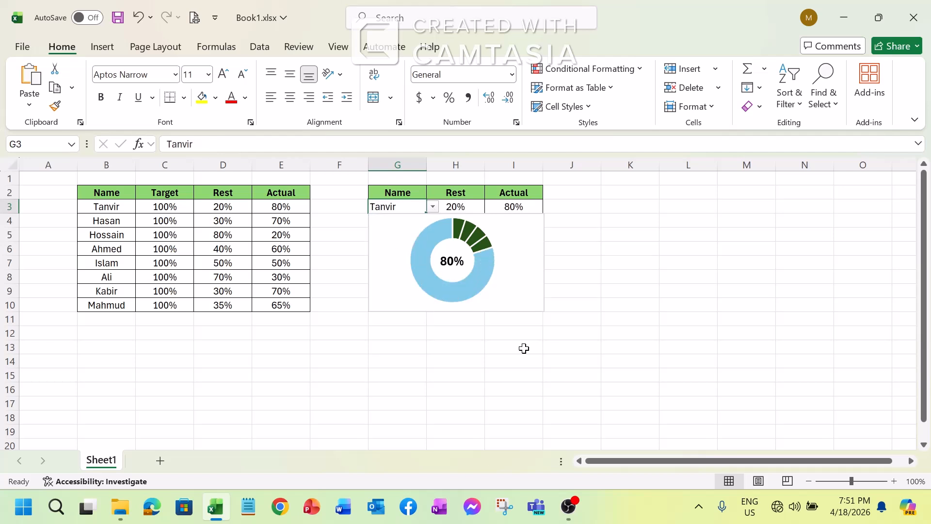
pyautogui.click(432, 208)
pyautogui.click(383, 230)
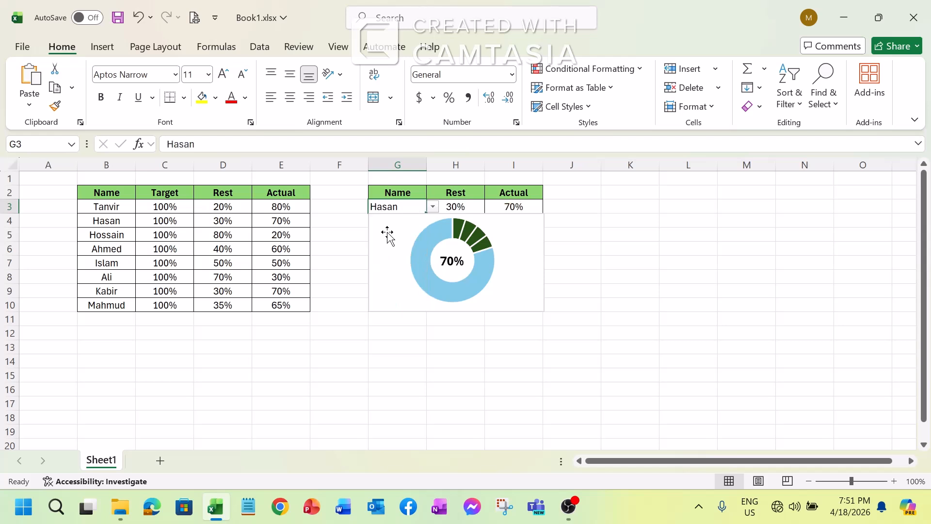
pyautogui.click(433, 208)
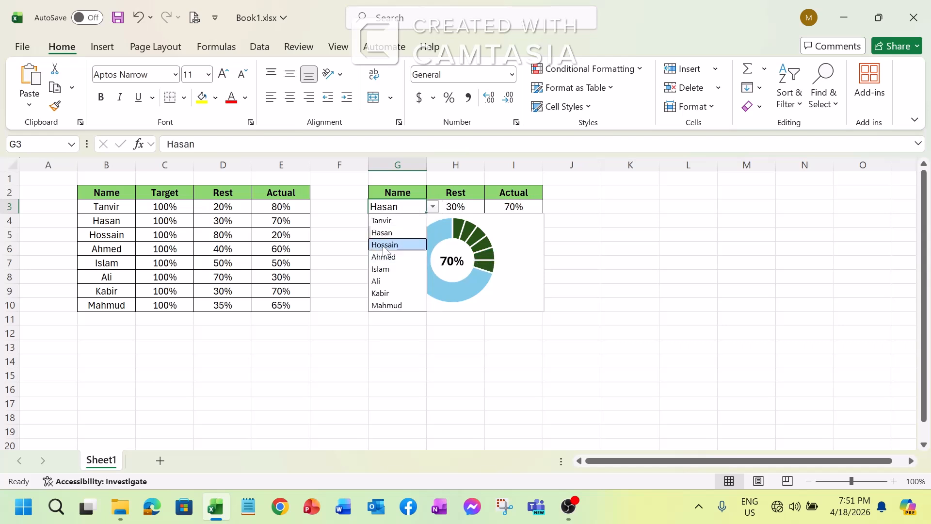
pyautogui.click(383, 240)
pyautogui.click(433, 208)
pyautogui.click(383, 249)
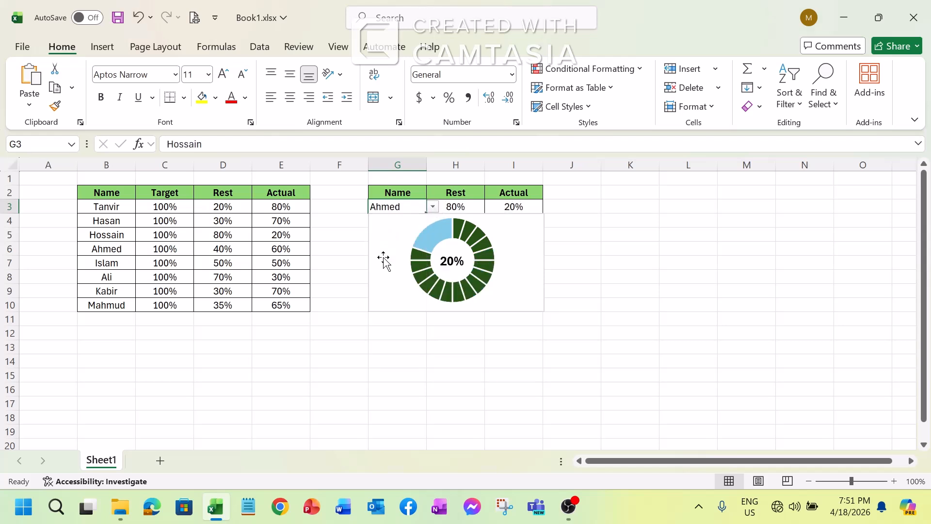
pyautogui.click(433, 208)
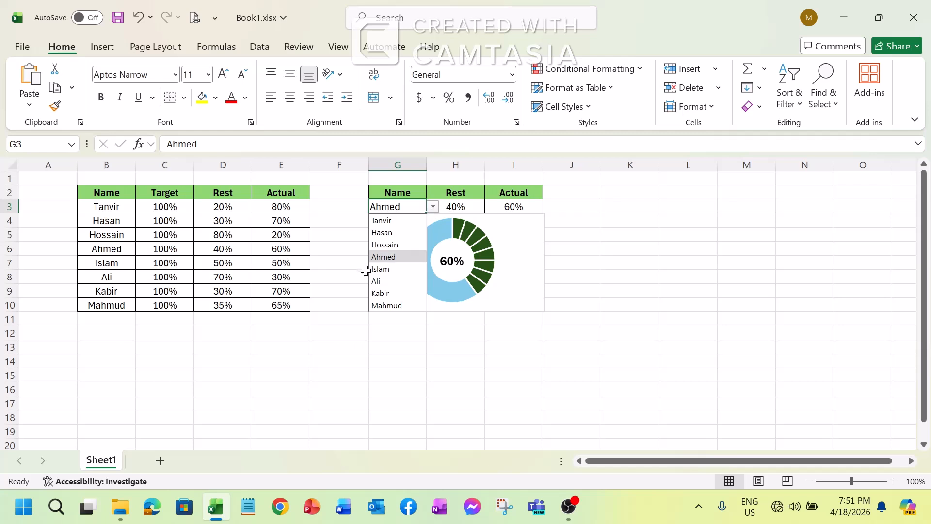
pyautogui.click(383, 262)
pyautogui.click(433, 208)
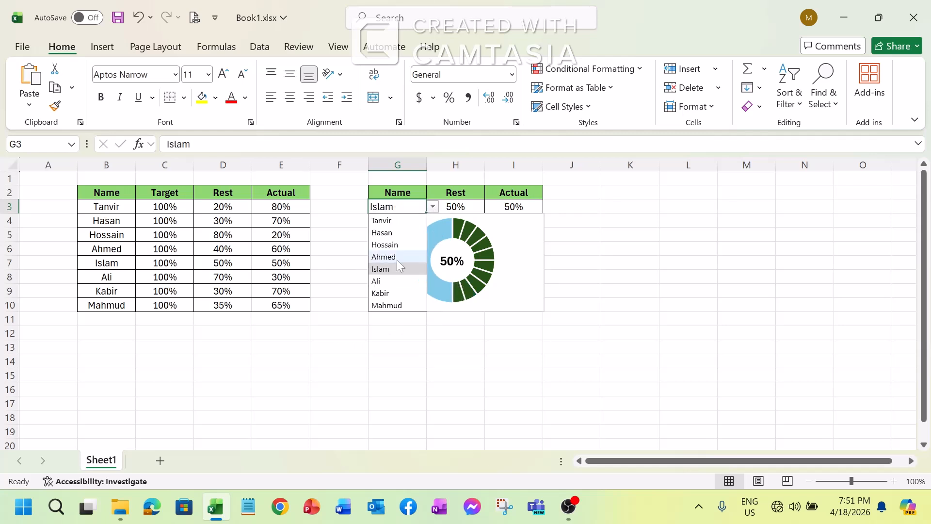
pyautogui.click(383, 283)
pyautogui.click(433, 208)
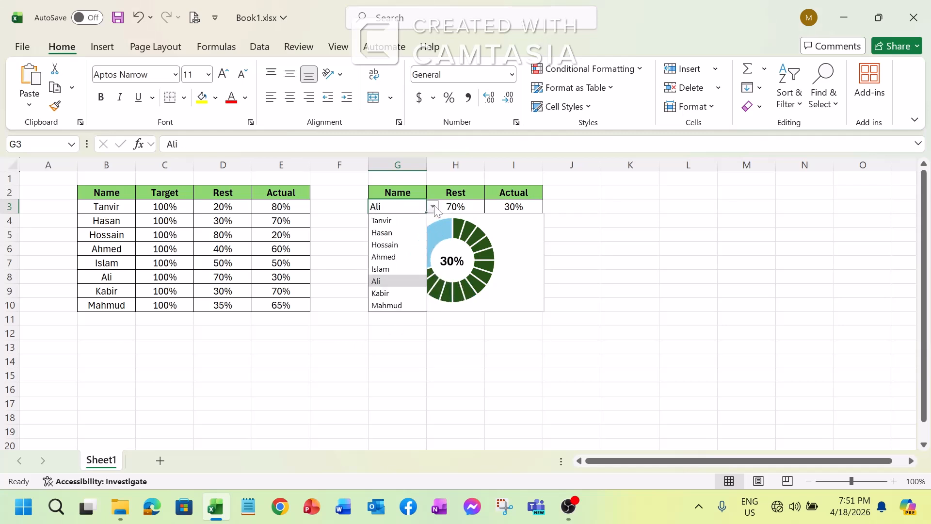
pyautogui.click(379, 294)
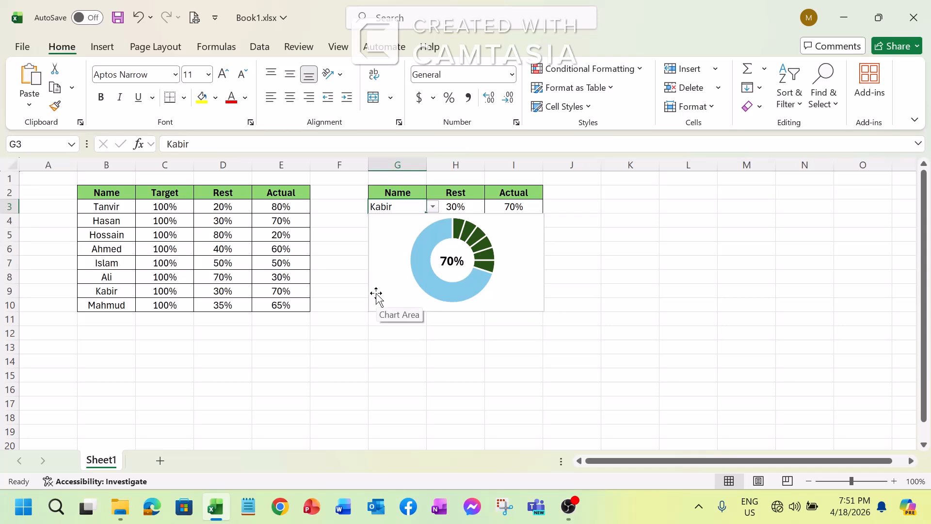
pyautogui.click(432, 207)
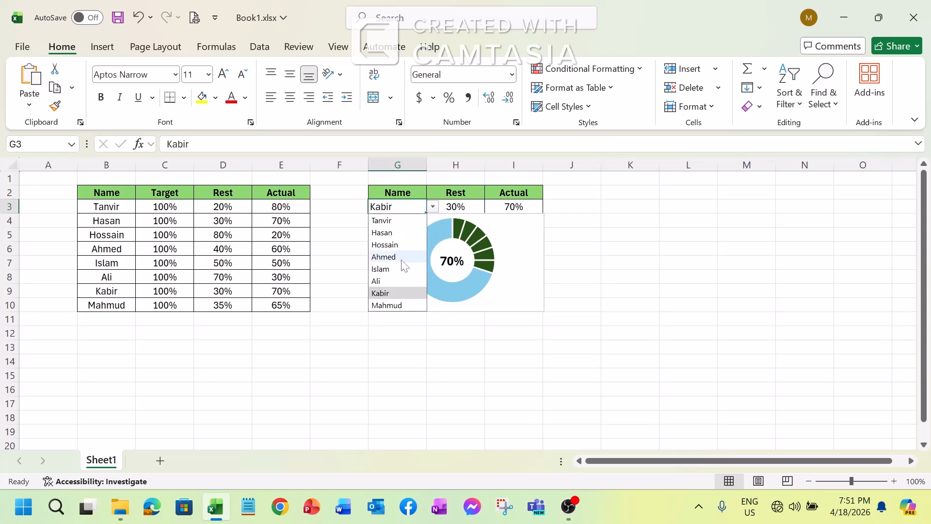
pyautogui.click(394, 305)
# Step: Switch cell G3 back and forth among the second, third and fourth names to recheck the chart and percentage label
pyautogui.click(432, 207)
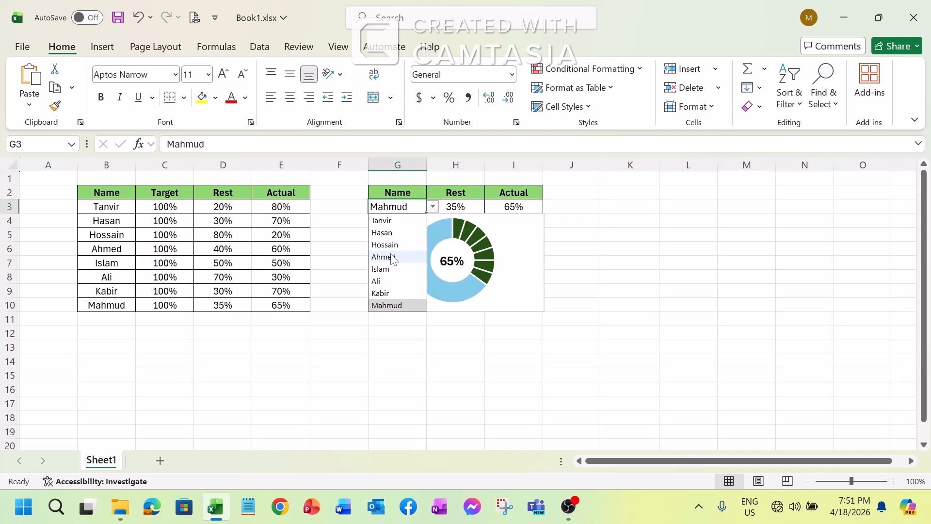
pyautogui.click(394, 257)
pyautogui.click(432, 207)
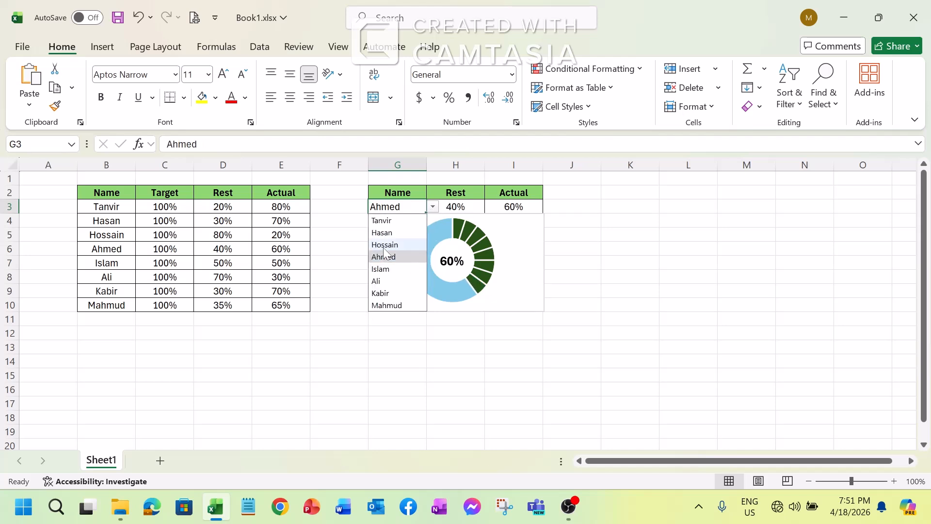
pyautogui.click(384, 248)
pyautogui.click(432, 207)
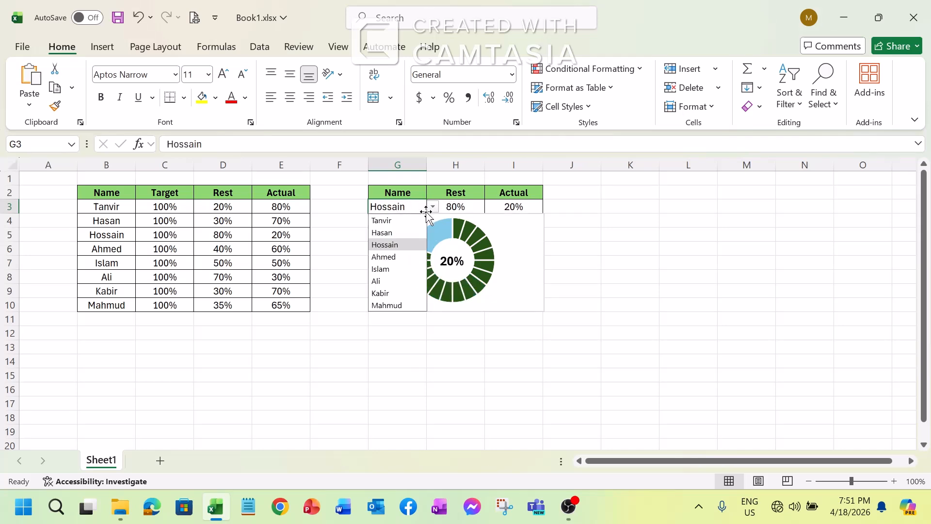
pyautogui.click(385, 234)
pyautogui.click(432, 207)
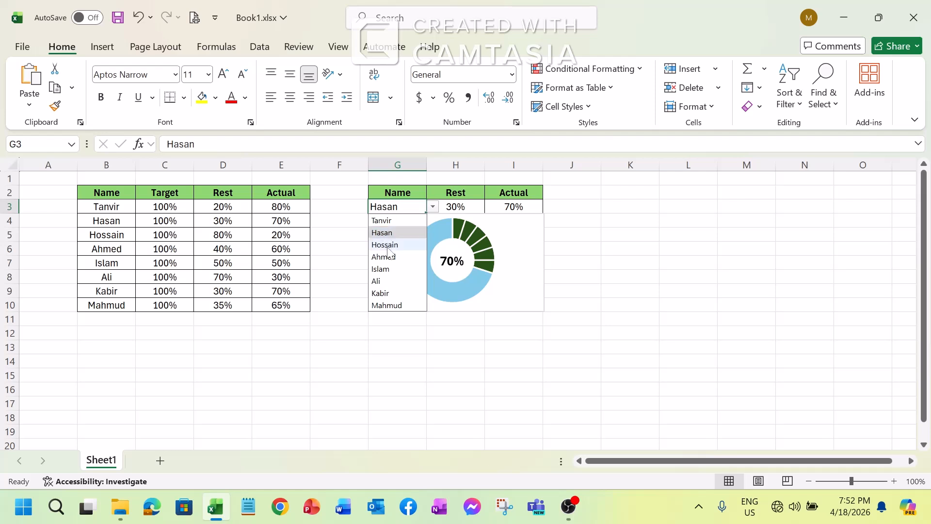
pyautogui.click(388, 245)
pyautogui.click(432, 207)
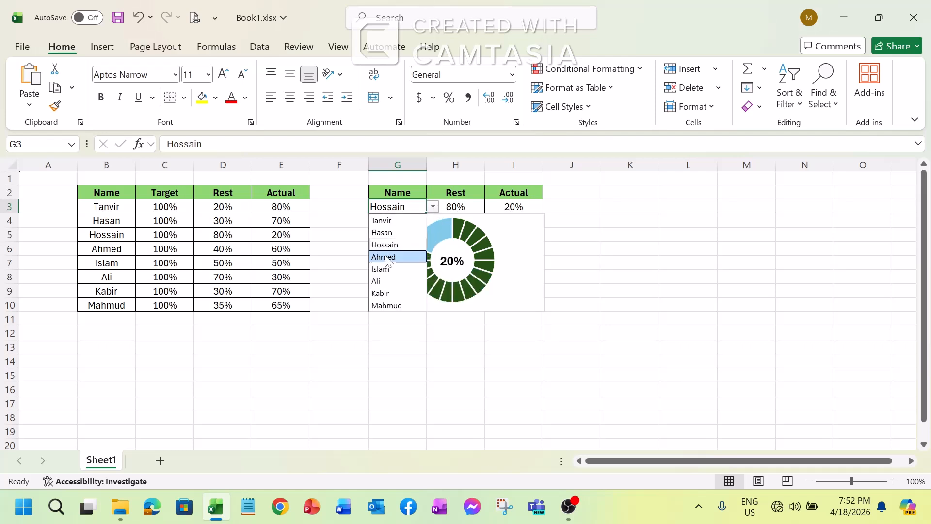
pyautogui.click(387, 258)
pyautogui.click(432, 207)
pyautogui.click(386, 245)
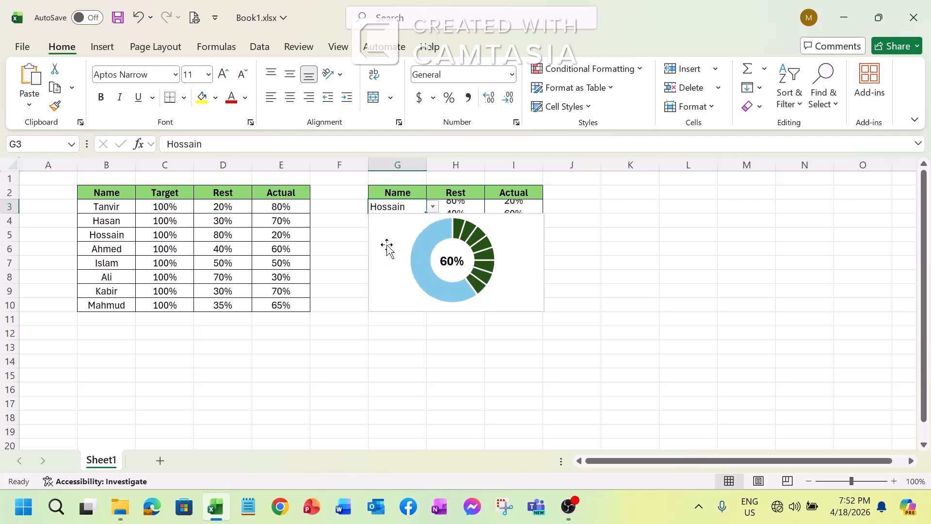
pyautogui.click(433, 207)
pyautogui.click(383, 233)
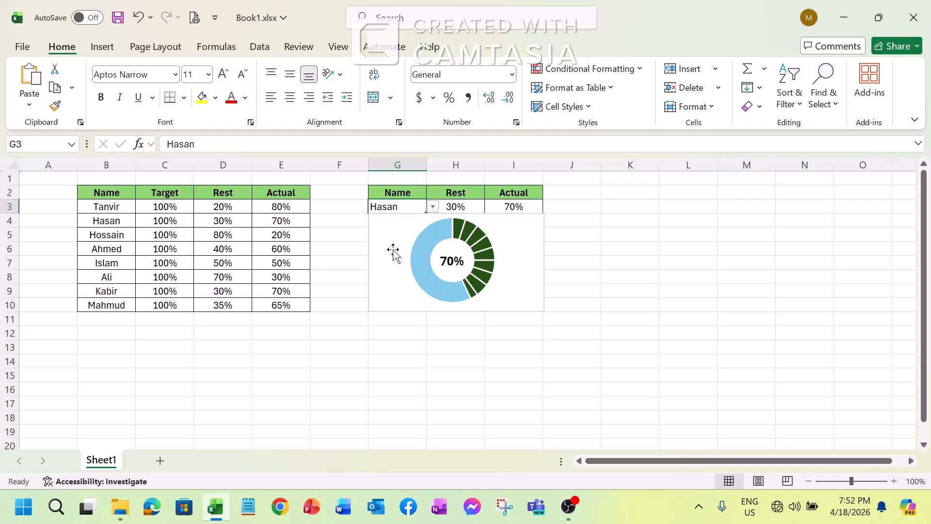
# Step: Choose the first name of the source table in cell G3's drop-down list
pyautogui.click(432, 207)
pyautogui.click(380, 217)
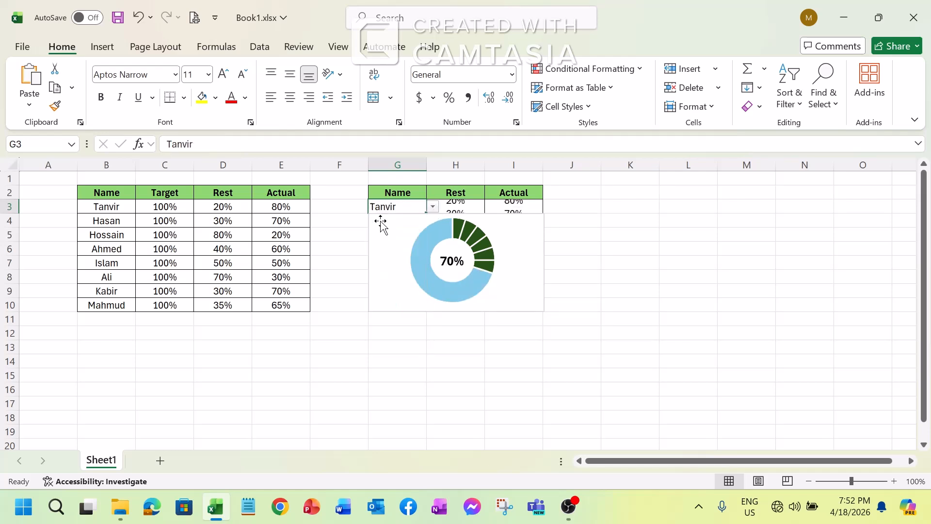
pyautogui.moveTo(420, 240)
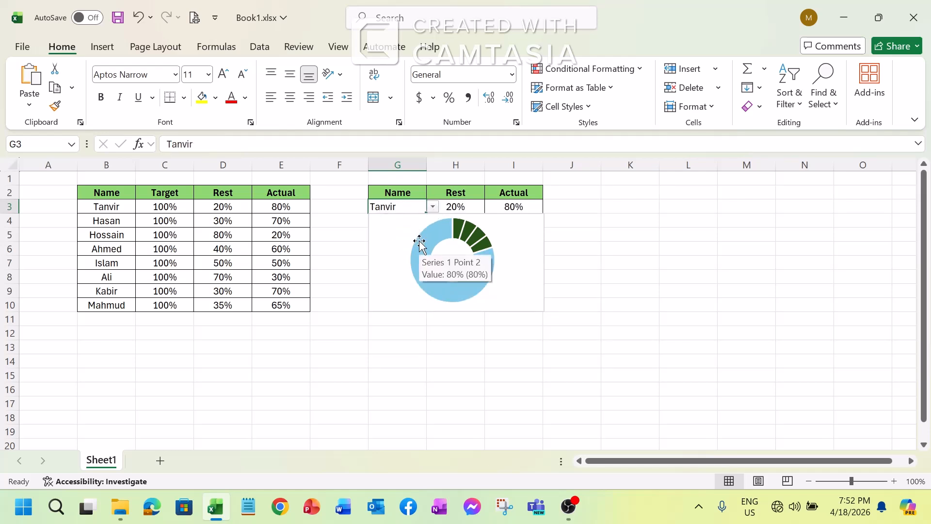